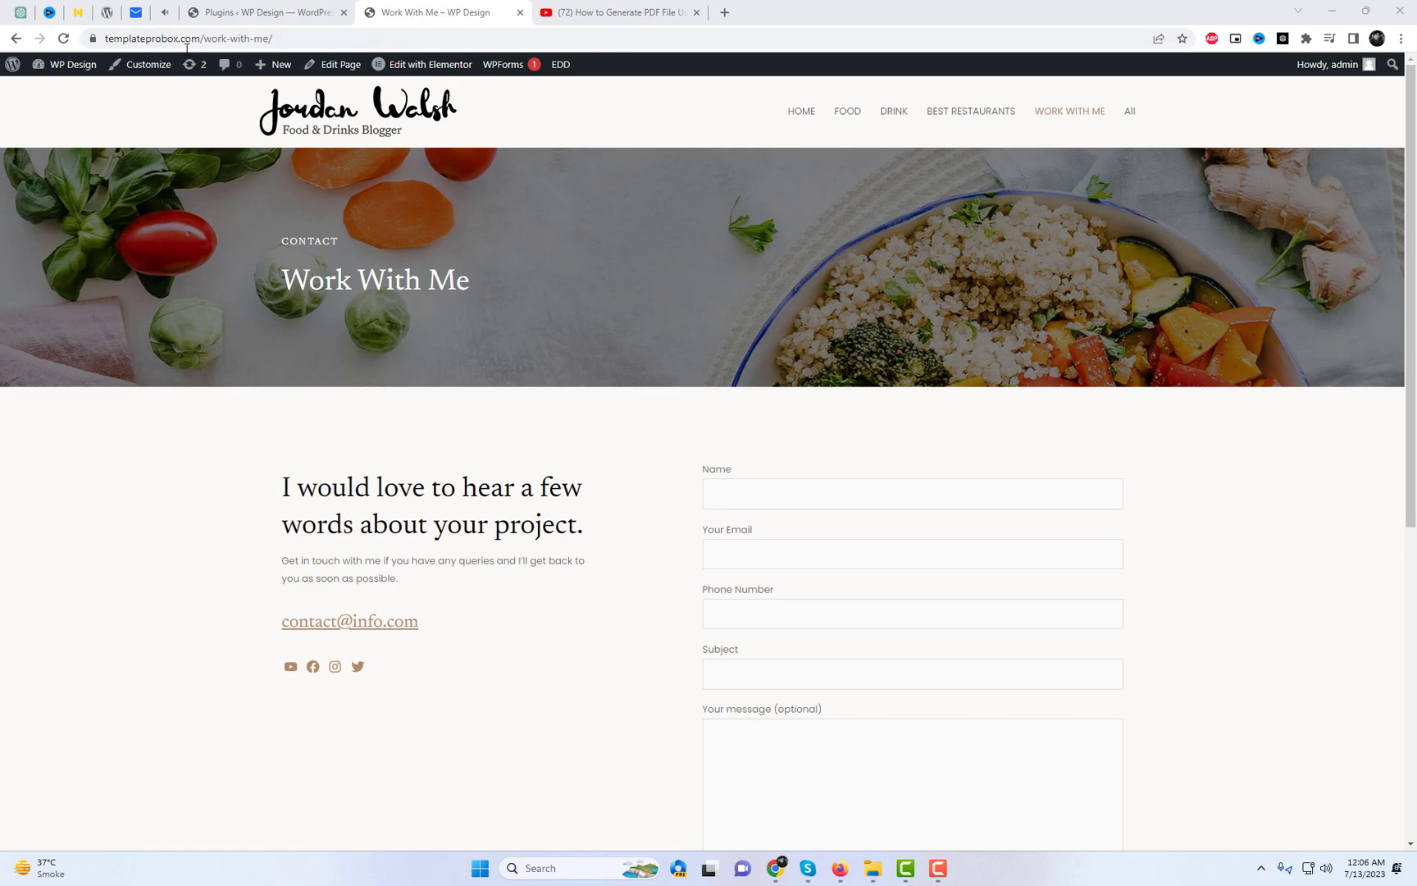
# - Highlight the heading beside the contact form on the page, then deselect it
pyautogui.scroll(-3, 1237, 565)
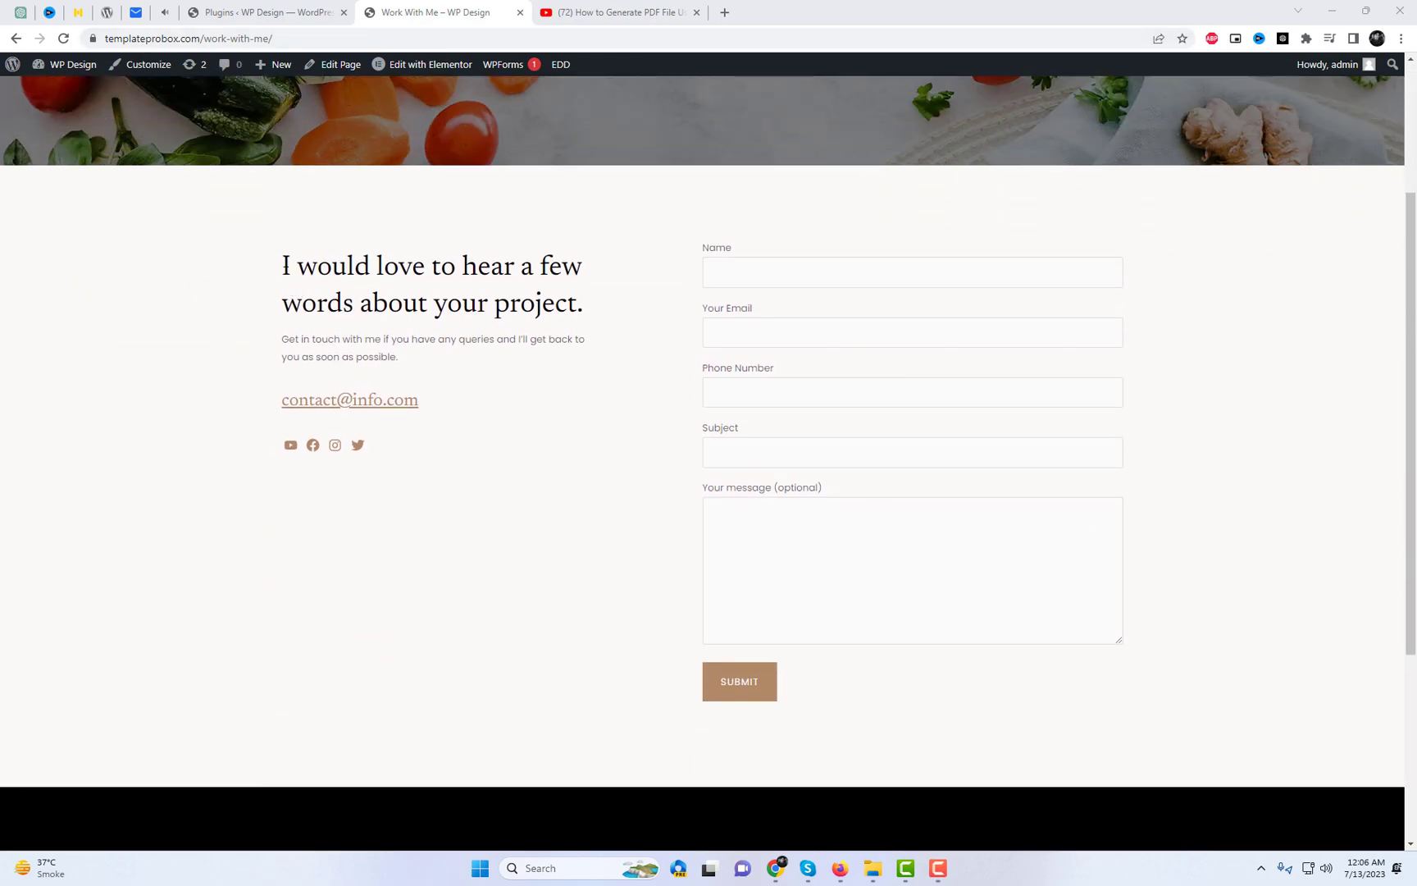
pyautogui.moveTo(285, 263); pyautogui.dragTo(584, 308)
pyautogui.click(644, 310)
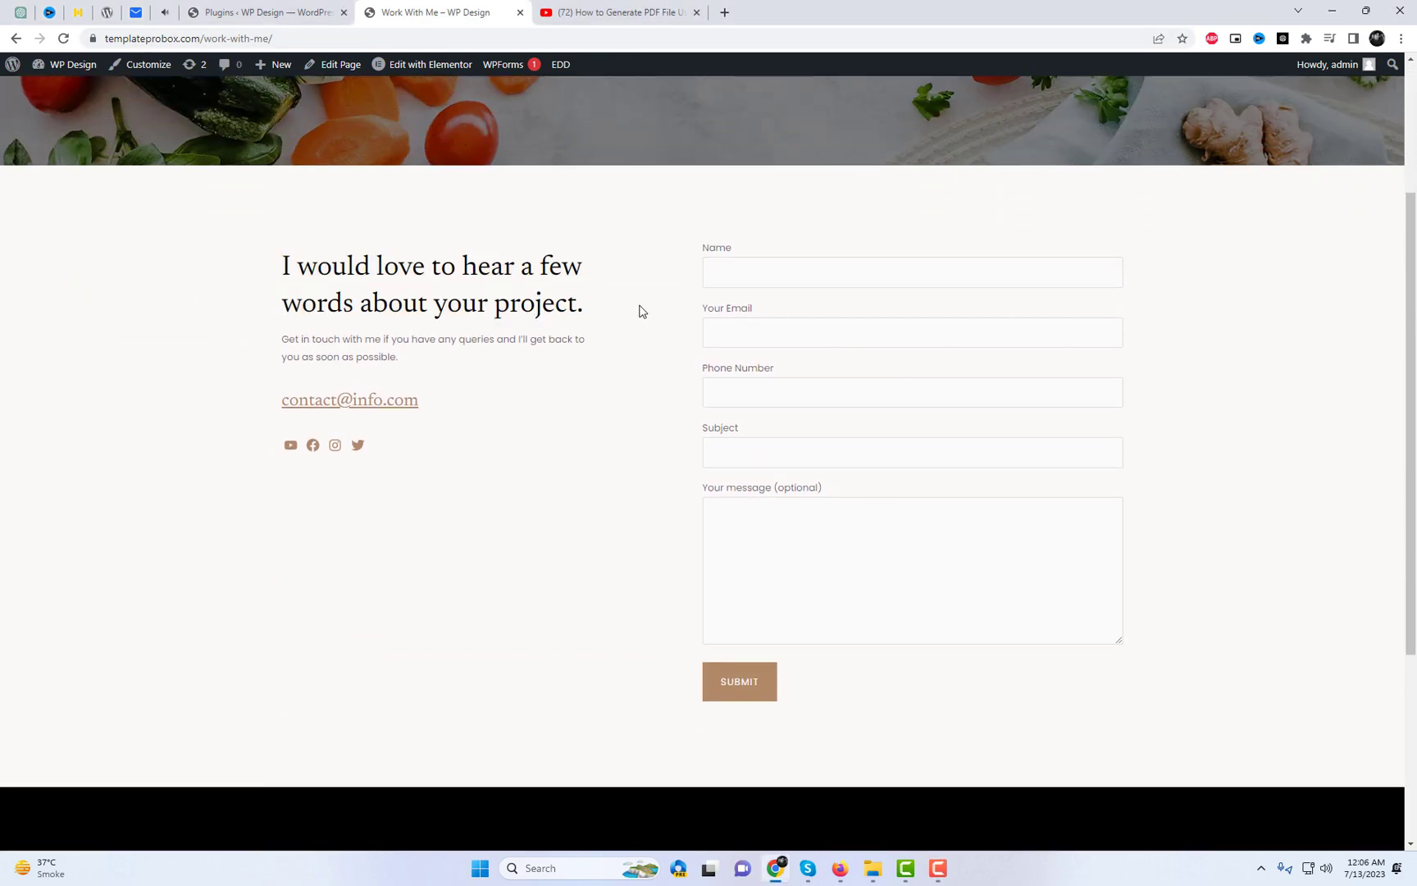
# - Open New Form from Contact > Contact Forms and show its Mail settings
pyautogui.click(227, 10)
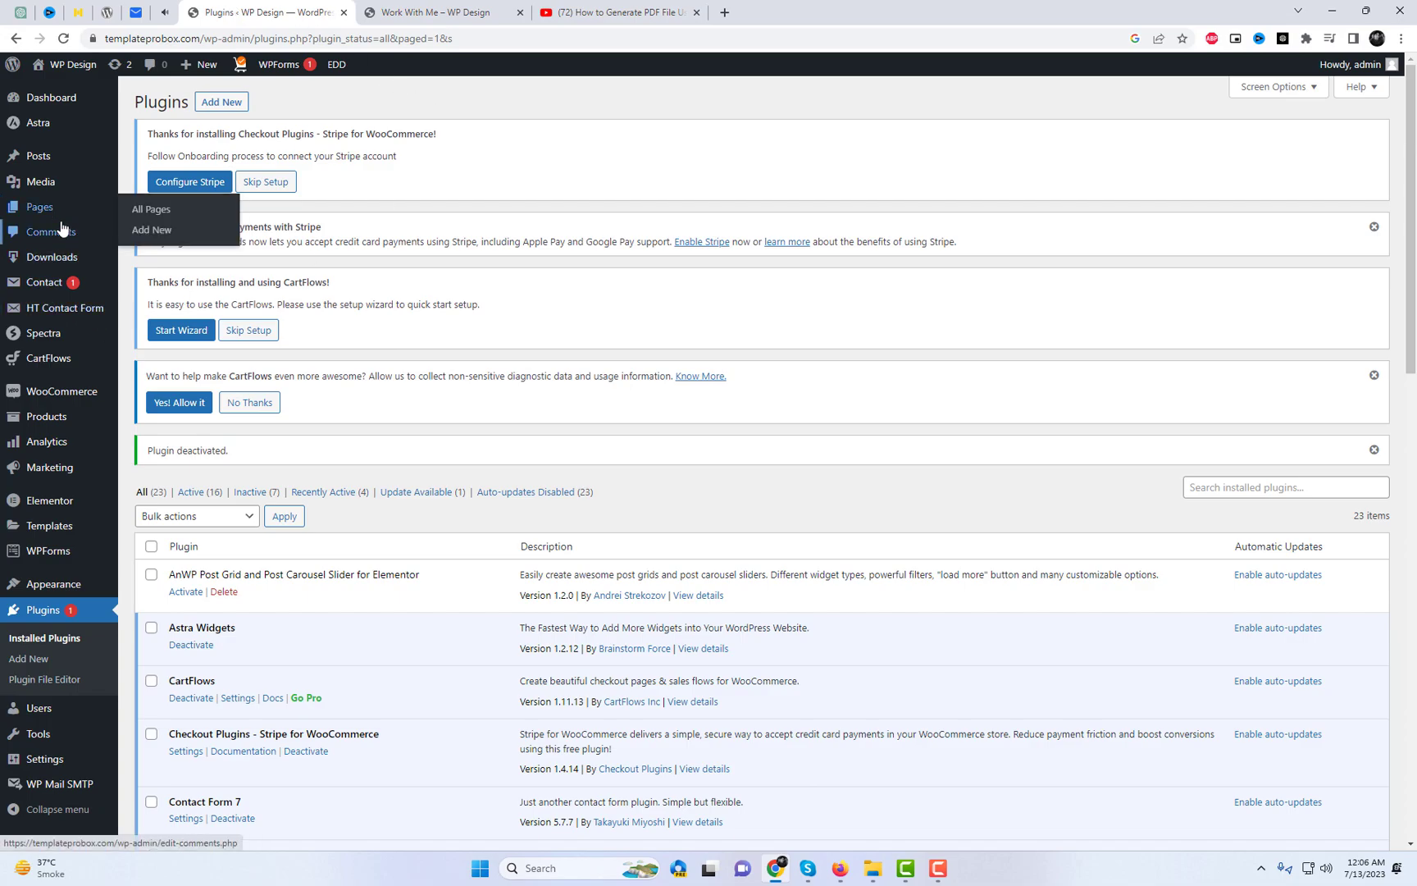
pyautogui.moveTo(68, 285)
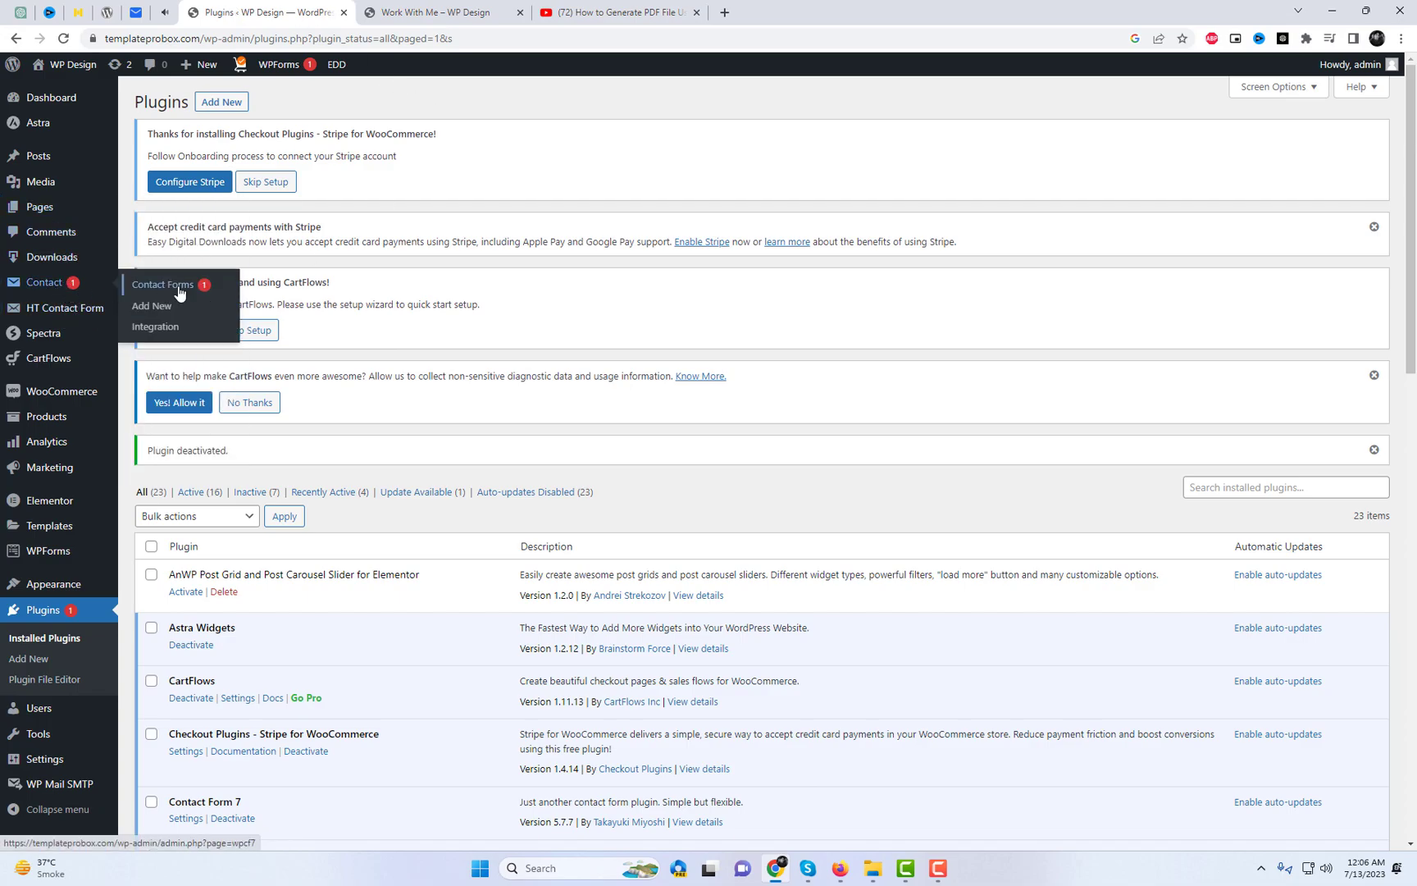
pyautogui.click(180, 293)
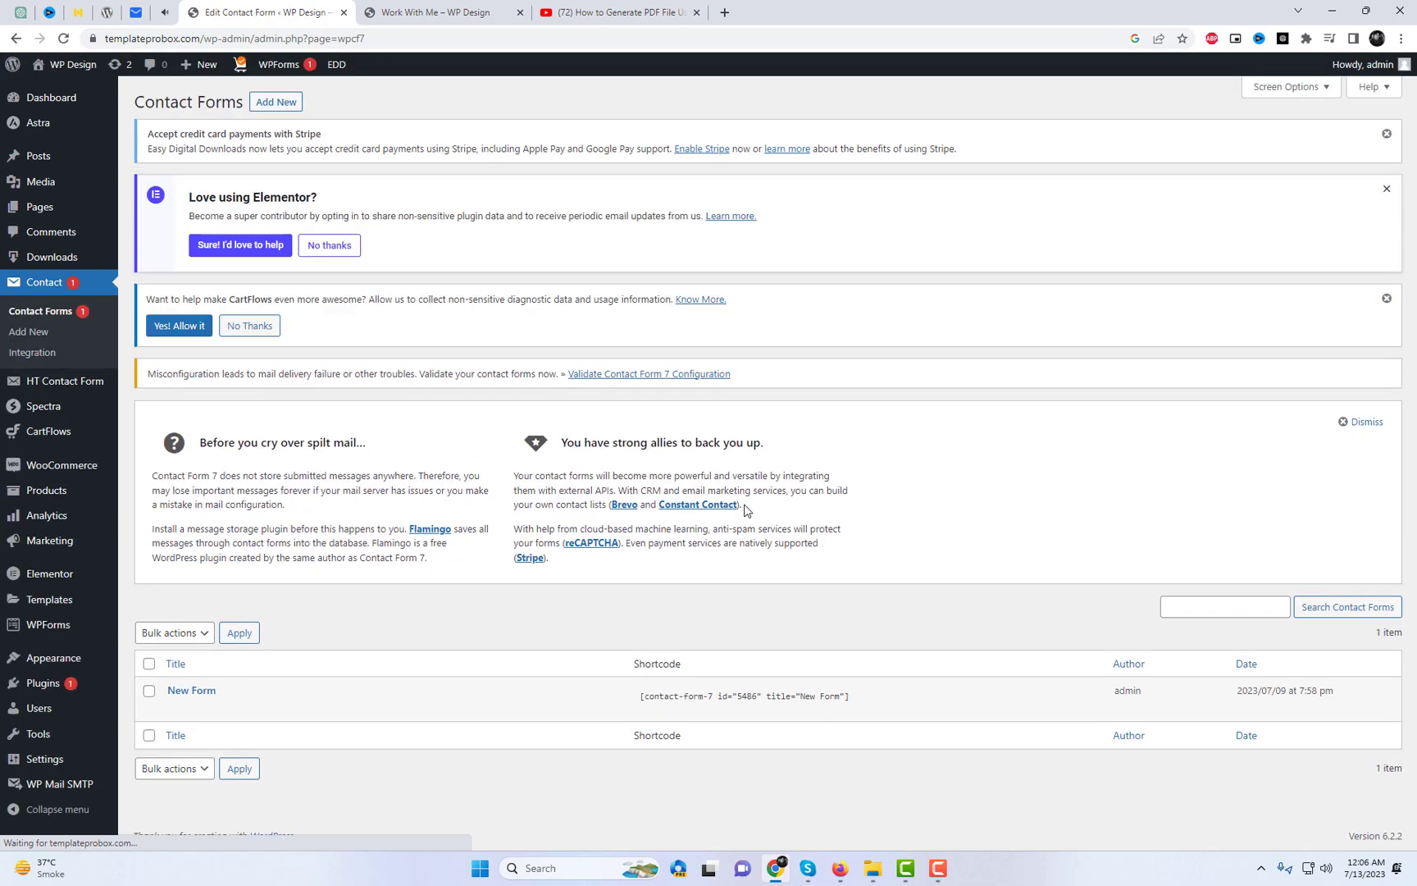
pyautogui.click(175, 708)
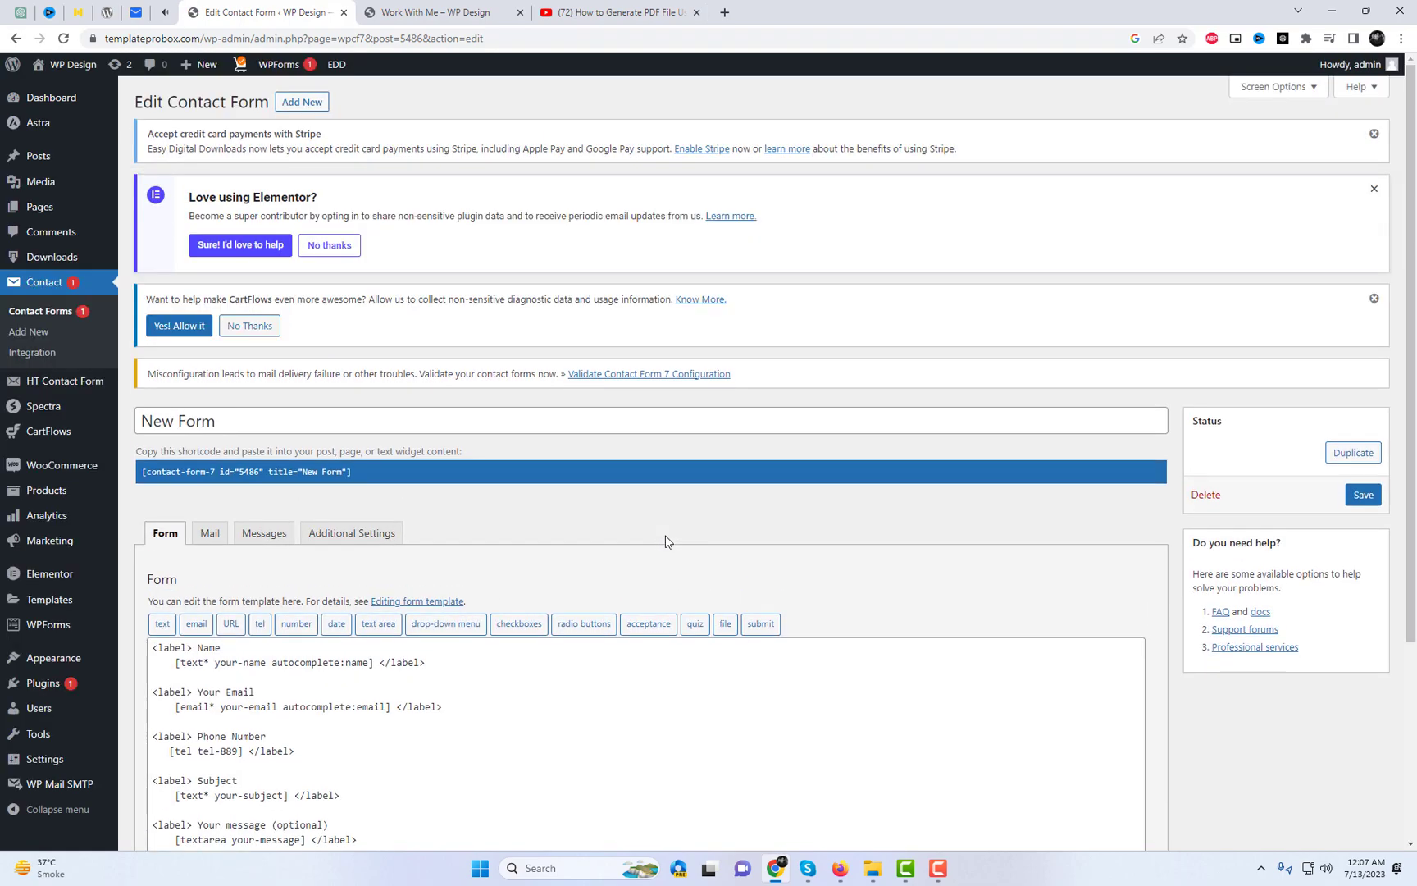
pyautogui.scroll(-3, 666, 541)
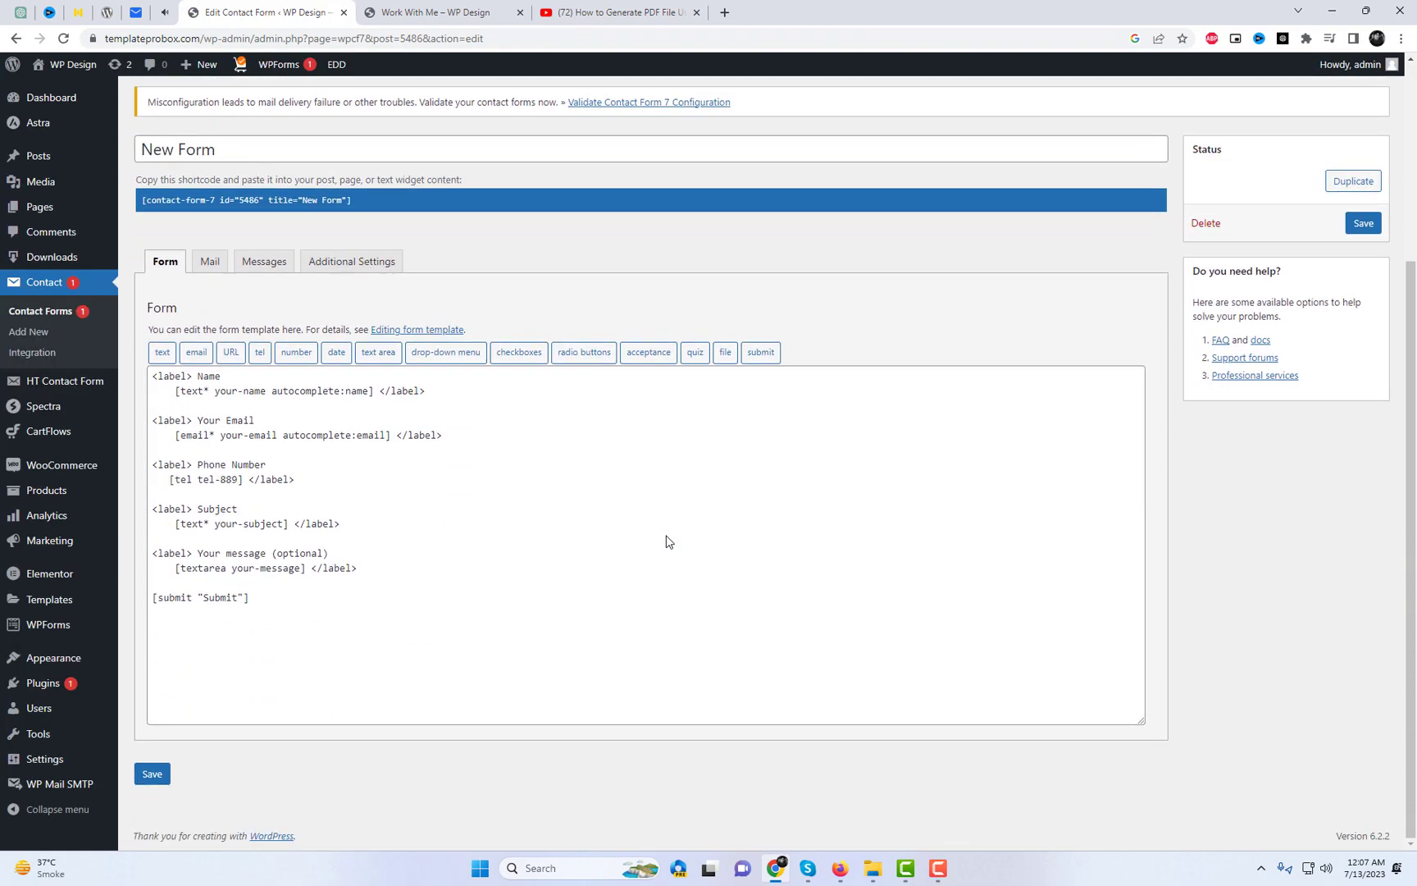
pyautogui.click(211, 267)
# - Search Add Plugins for 'Generate PDF using Contact Form 7', then open Contact > PDF with CF7
pyautogui.moveTo(69, 658)
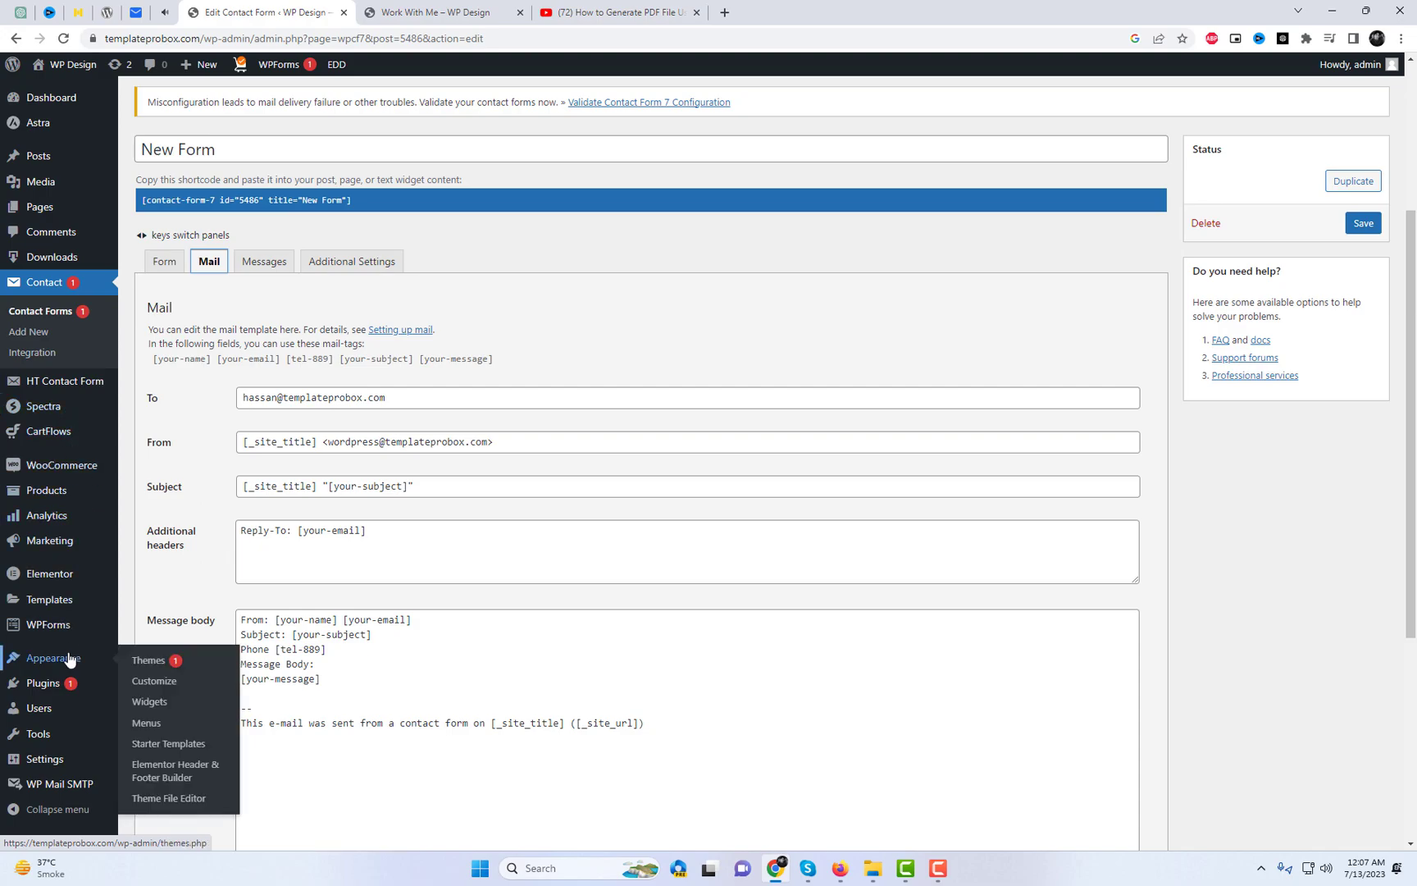
pyautogui.click(126, 684)
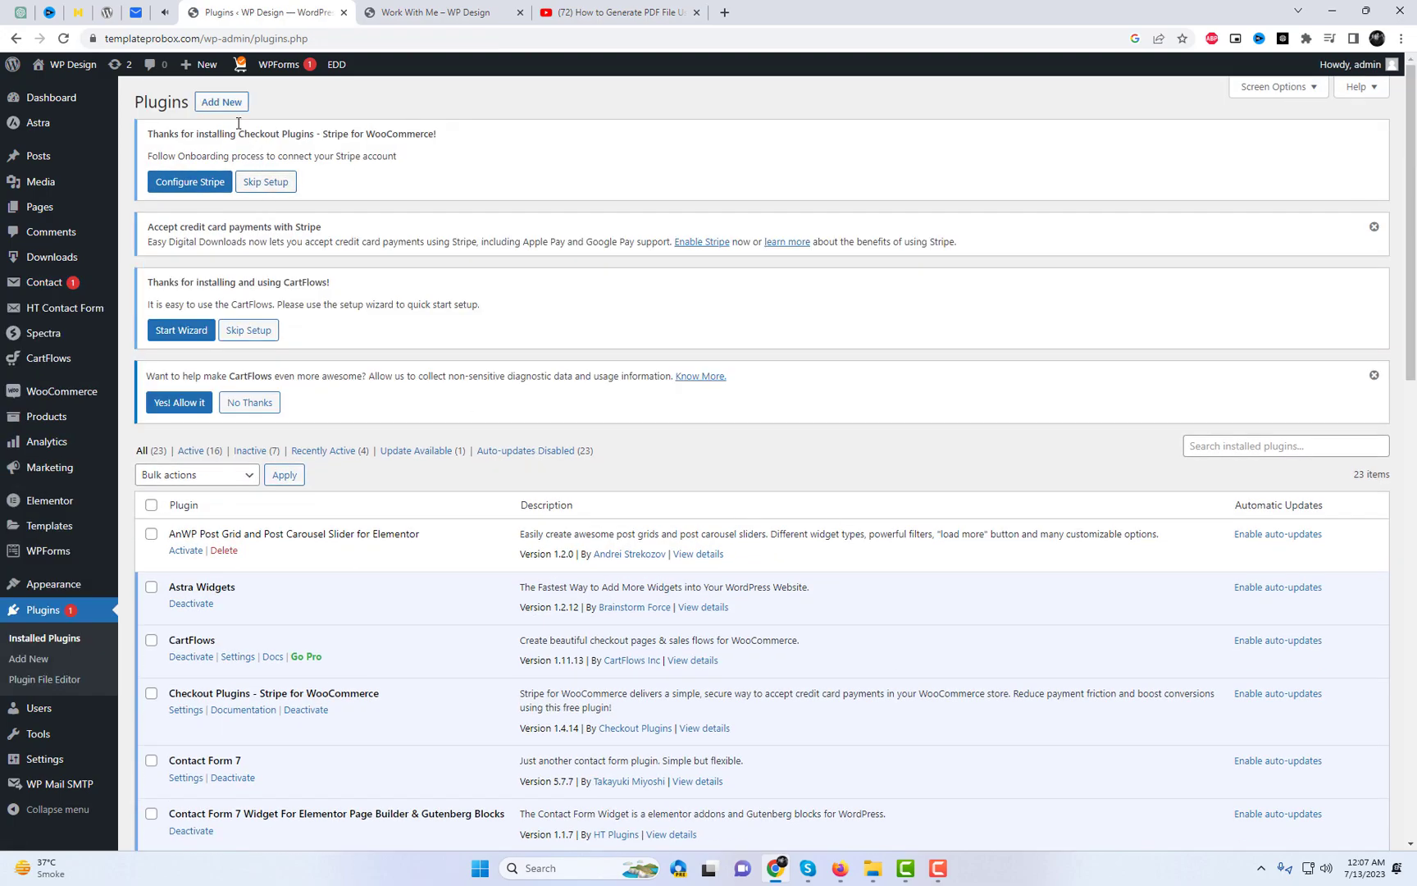
pyautogui.click(225, 103)
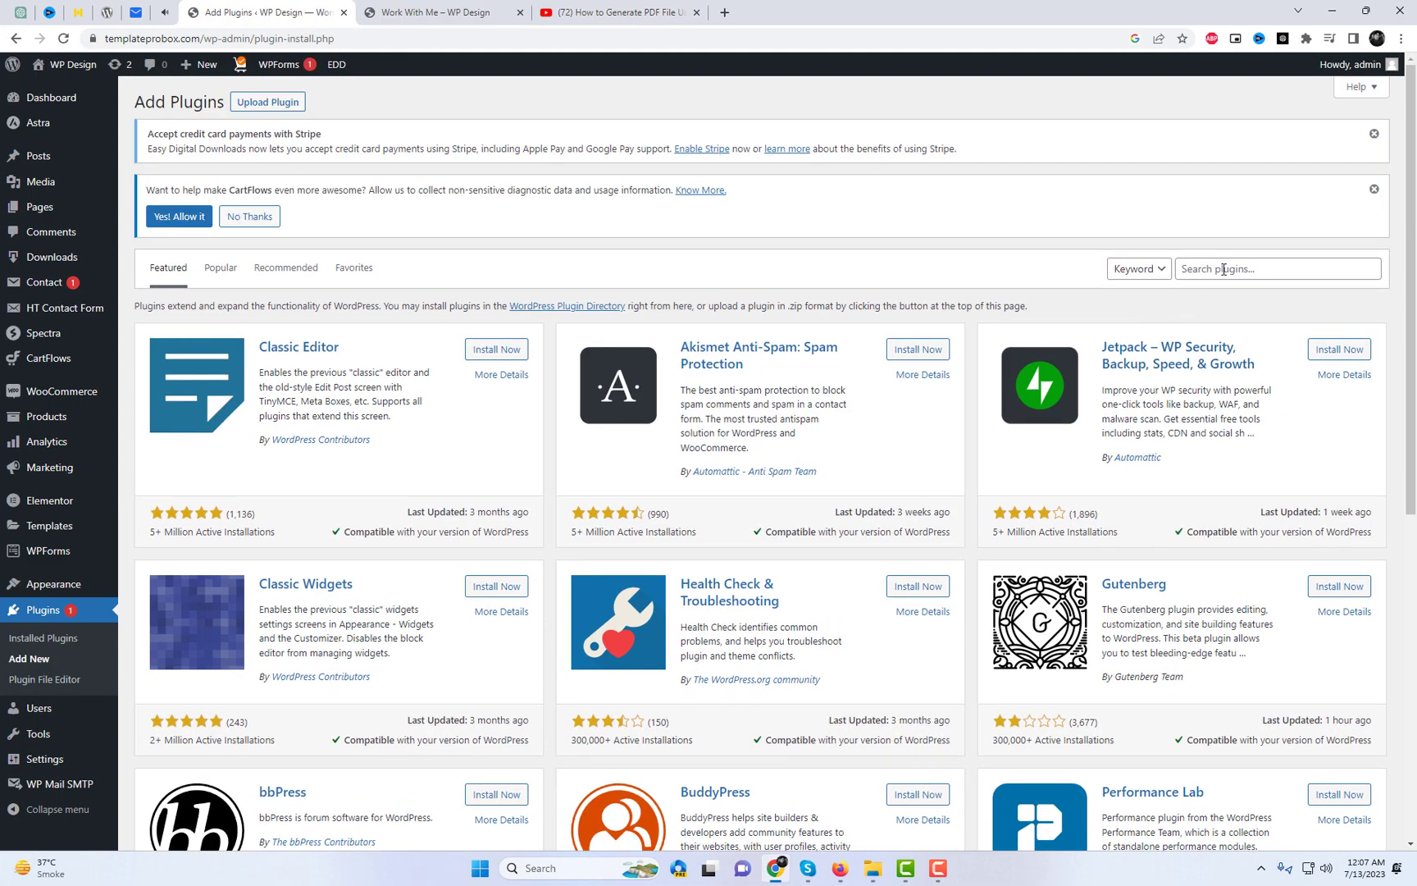
pyautogui.click(1223, 269)
pyautogui.write('Generate PDF using Contact Form 7')
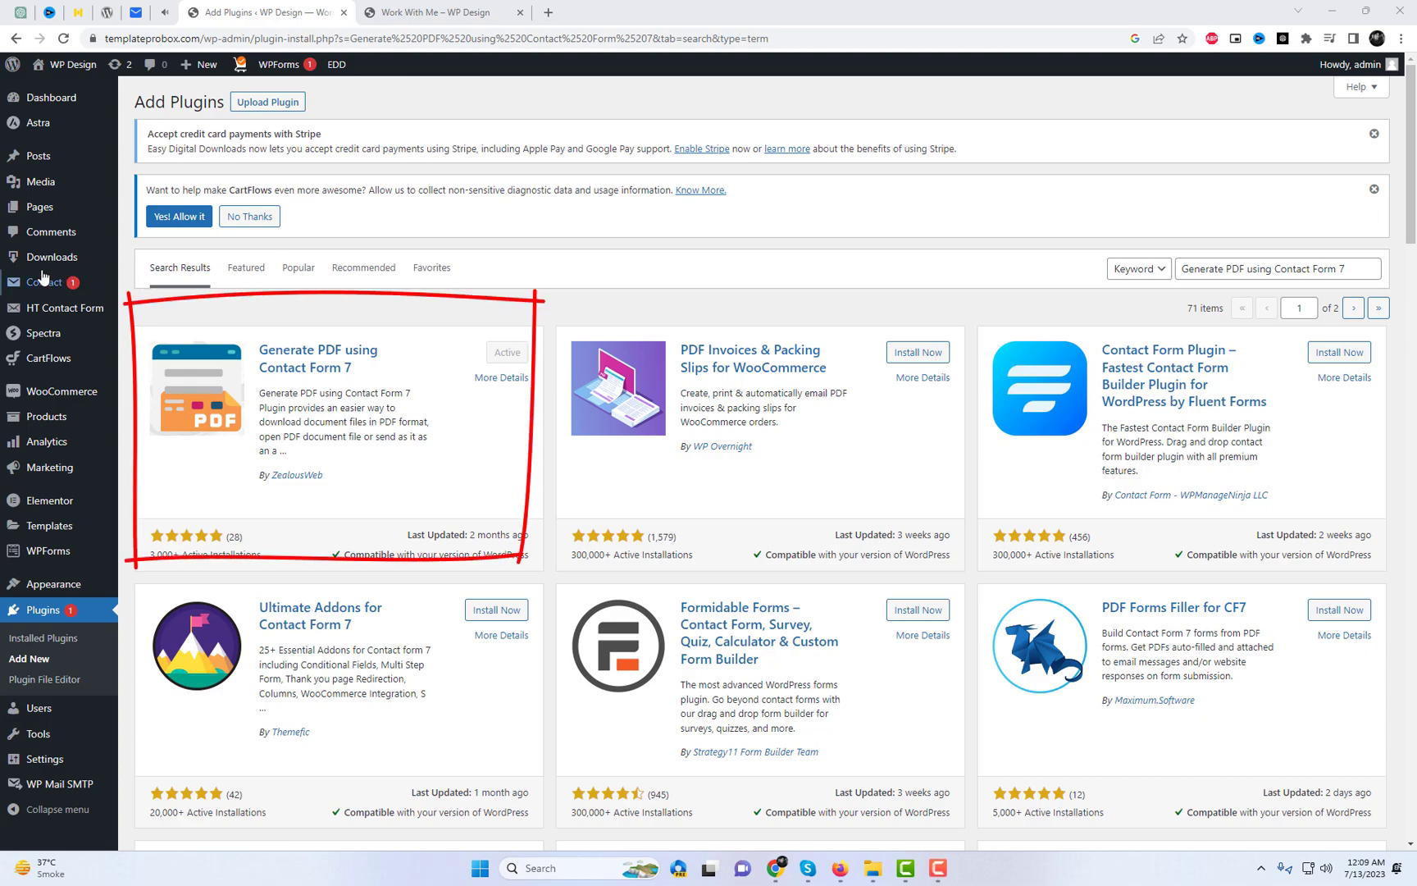
pyautogui.moveTo(43, 278)
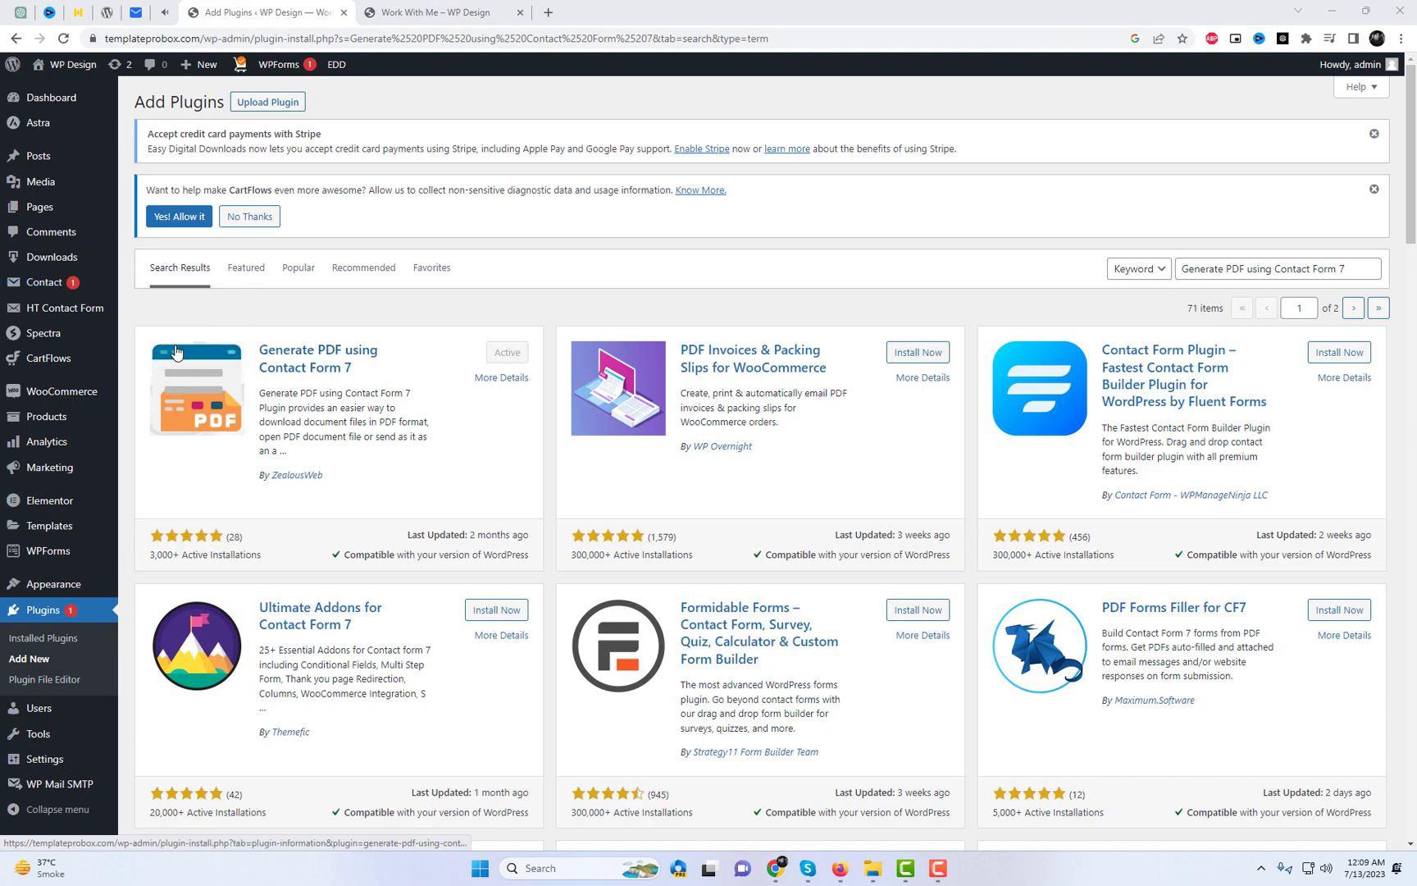
pyautogui.click(160, 347)
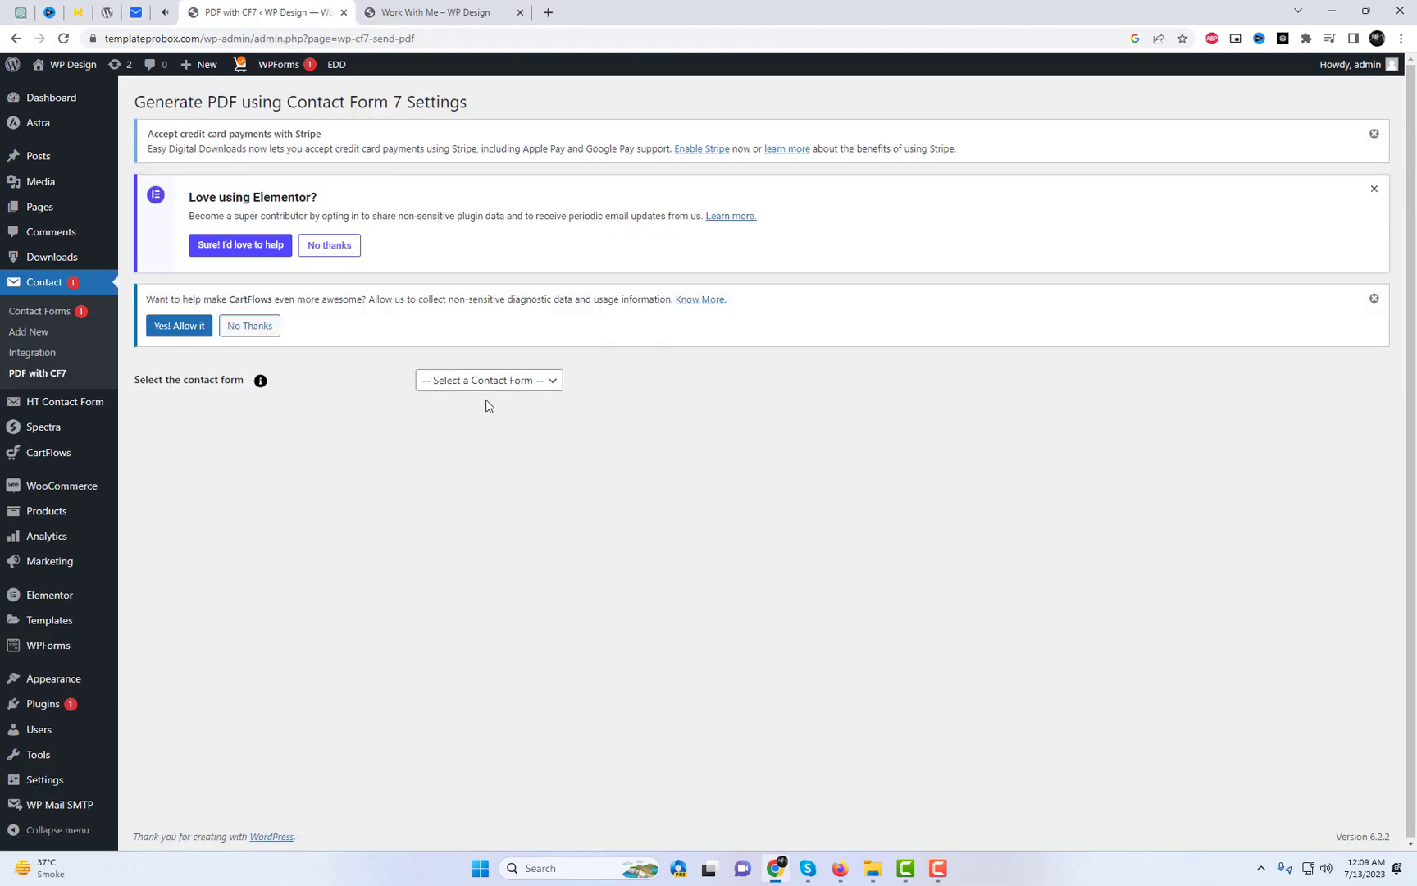
# - Target New Form, leave Enable PDF Link on Yes, and set 'upload pdf or customize pdf' to No
pyautogui.click(492, 380)
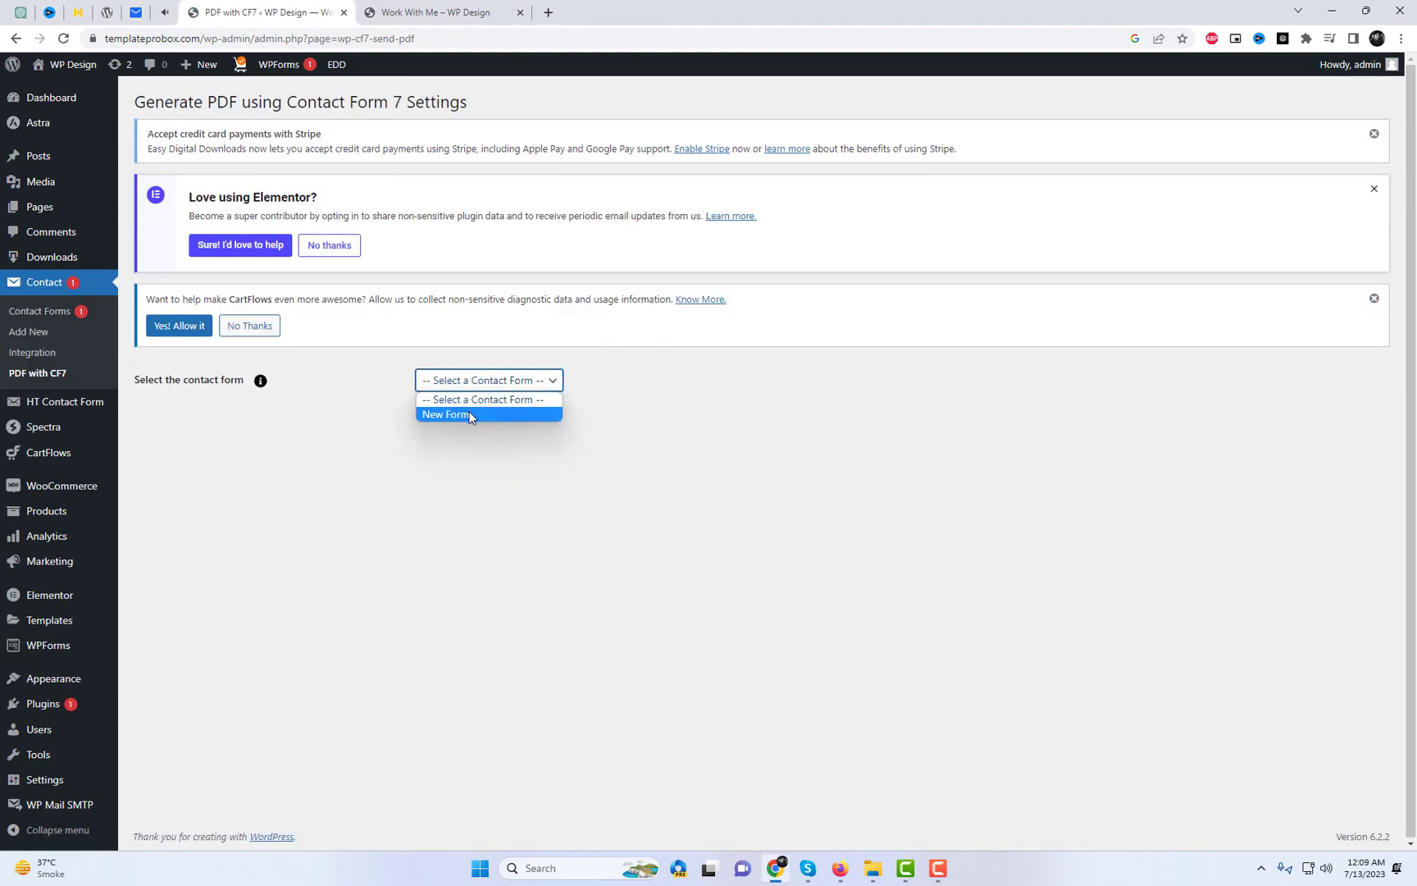
pyautogui.click(470, 415)
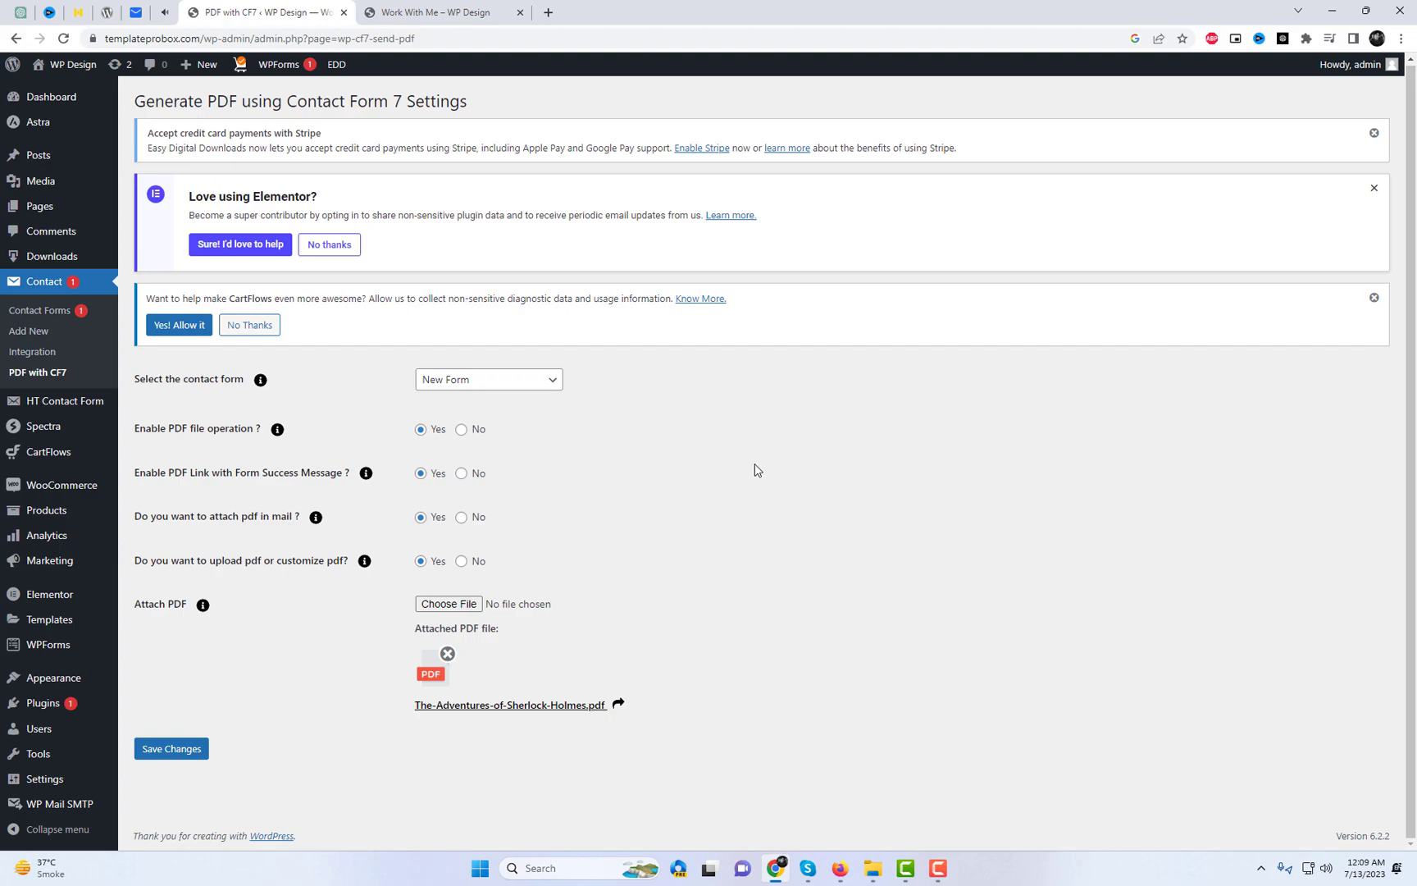
pyautogui.moveTo(282, 432)
pyautogui.click(462, 474)
pyautogui.scroll(-1, 492, 484)
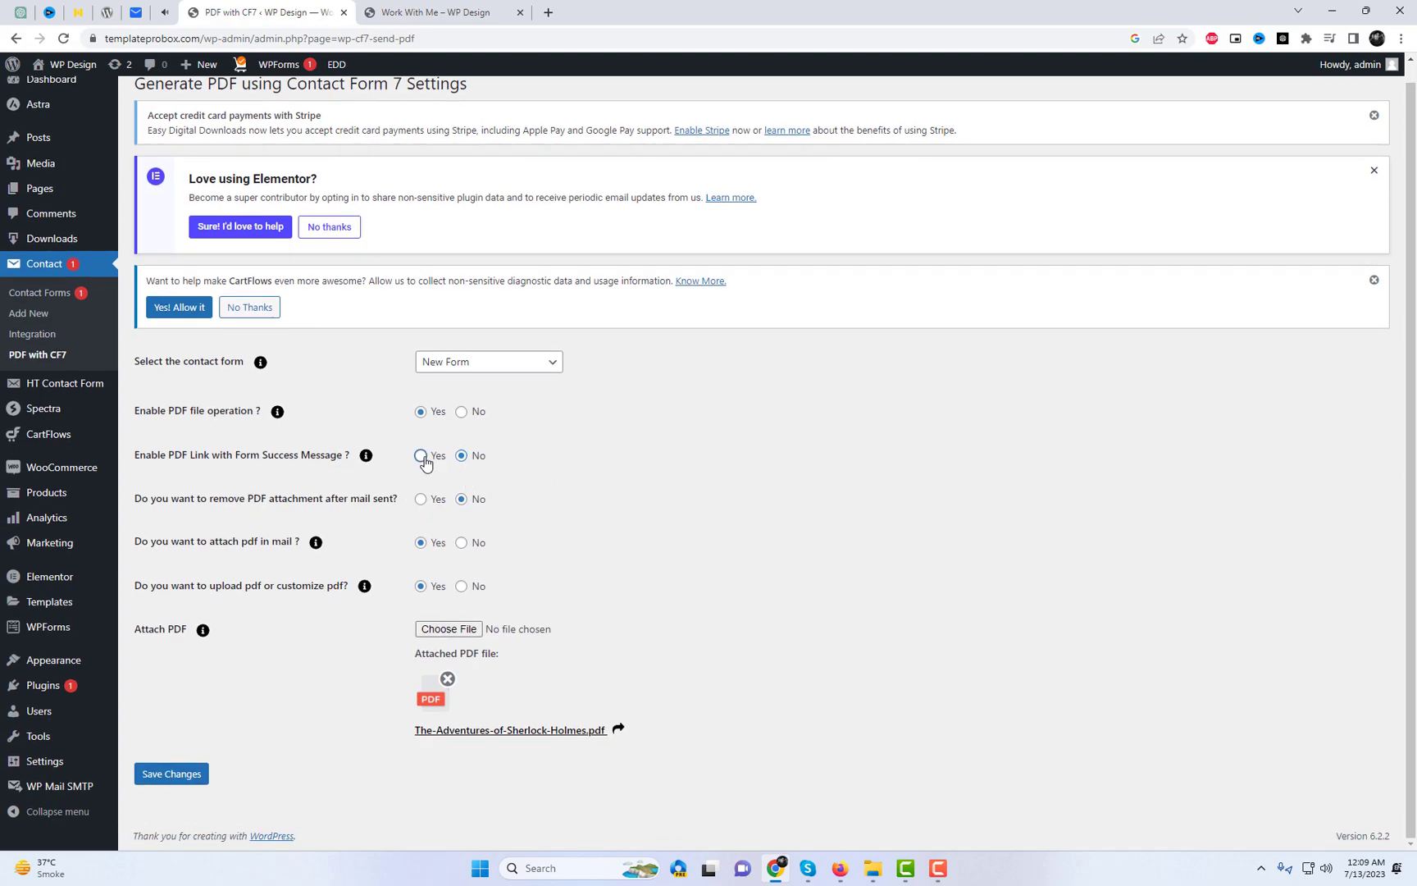
pyautogui.click(423, 458)
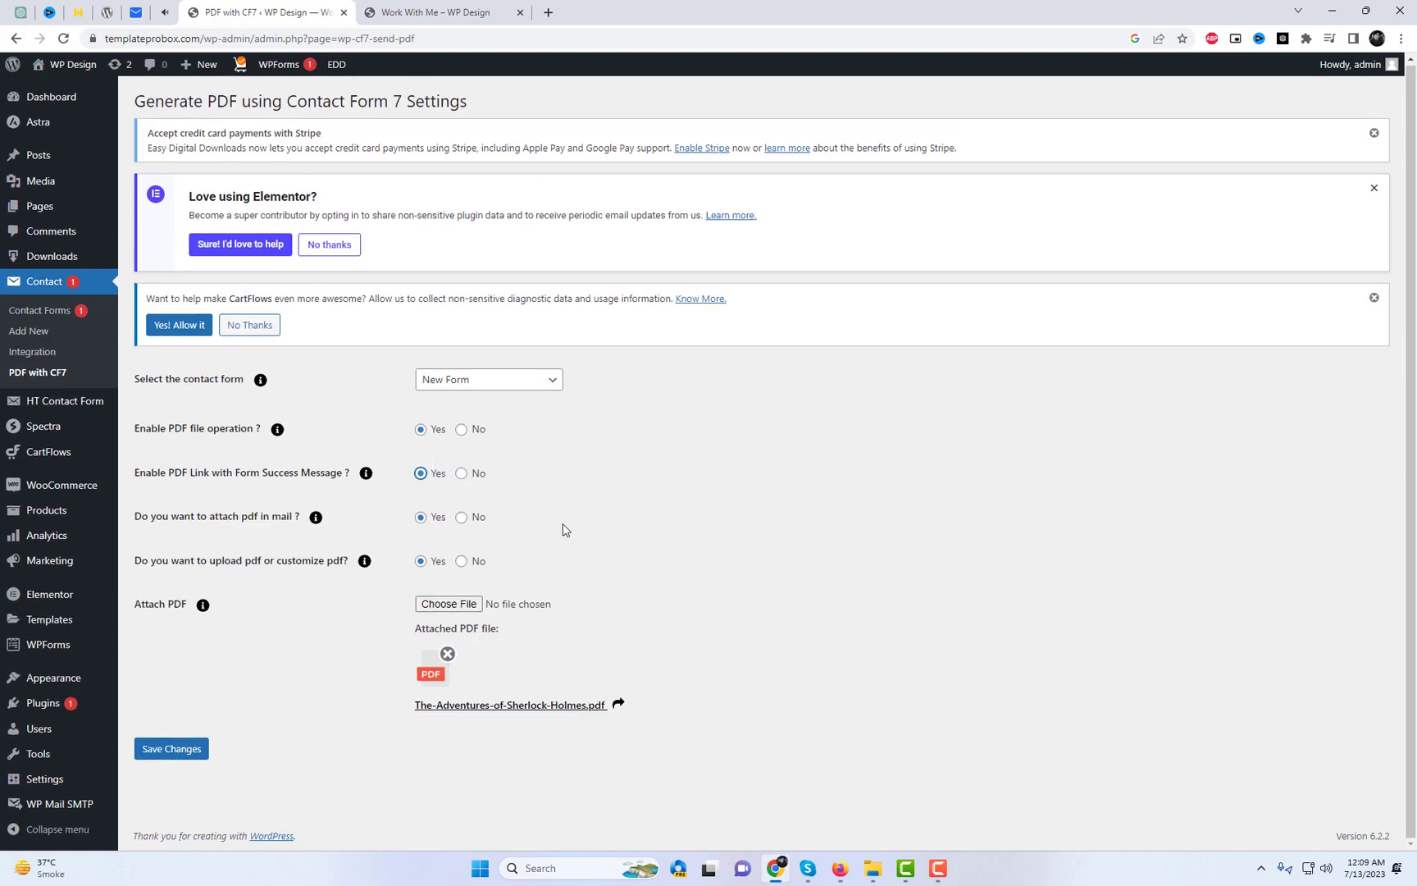
pyautogui.click(461, 561)
# - Check the header logo field and the Max and Min Width for logo fields
pyautogui.scroll(-4, 786, 584)
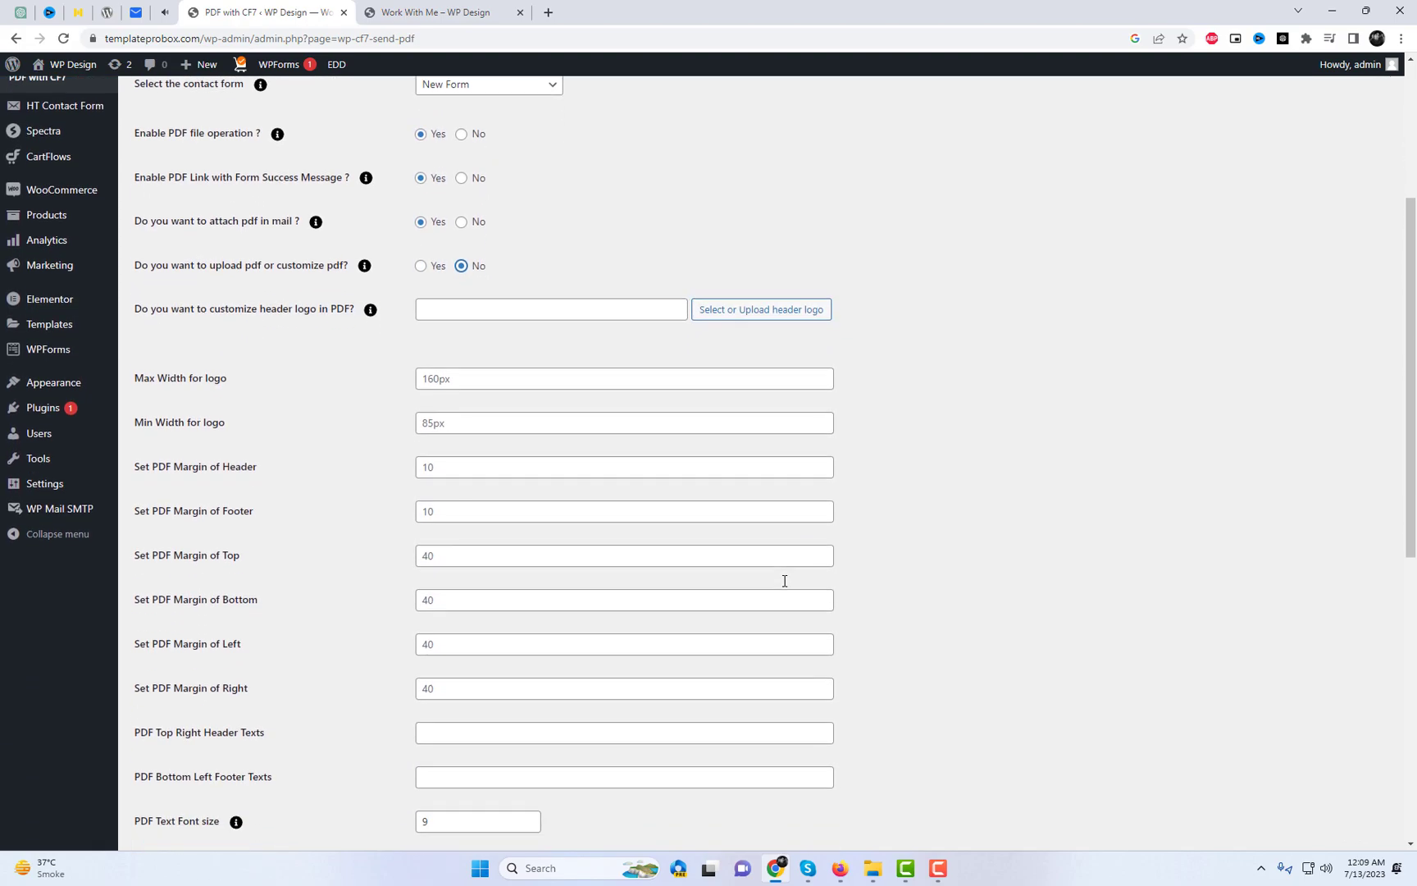
pyautogui.scroll(-1, 449, 315)
pyautogui.click(437, 237)
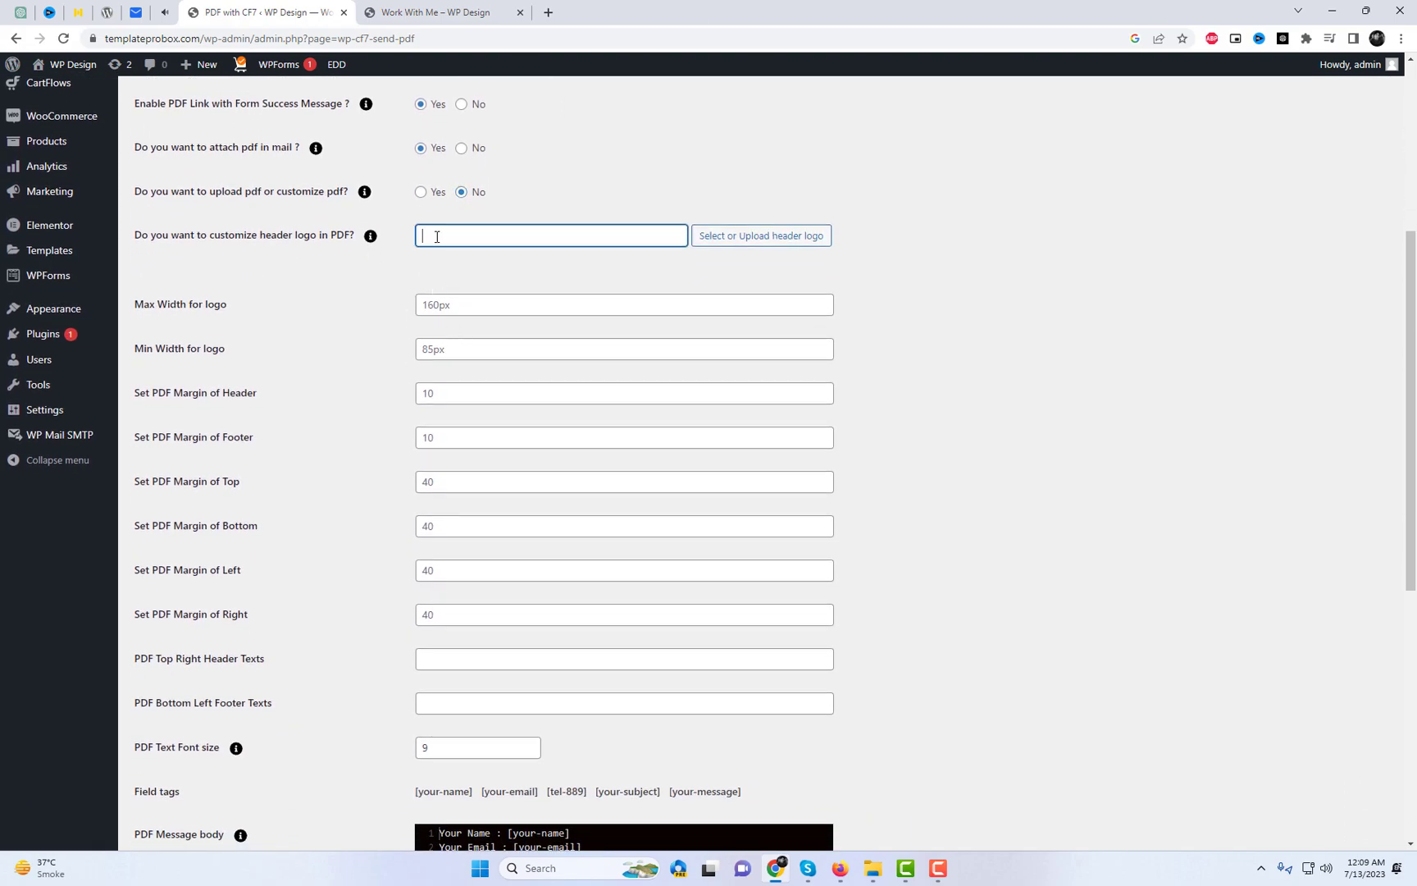
pyautogui.click(456, 309)
pyautogui.click(459, 348)
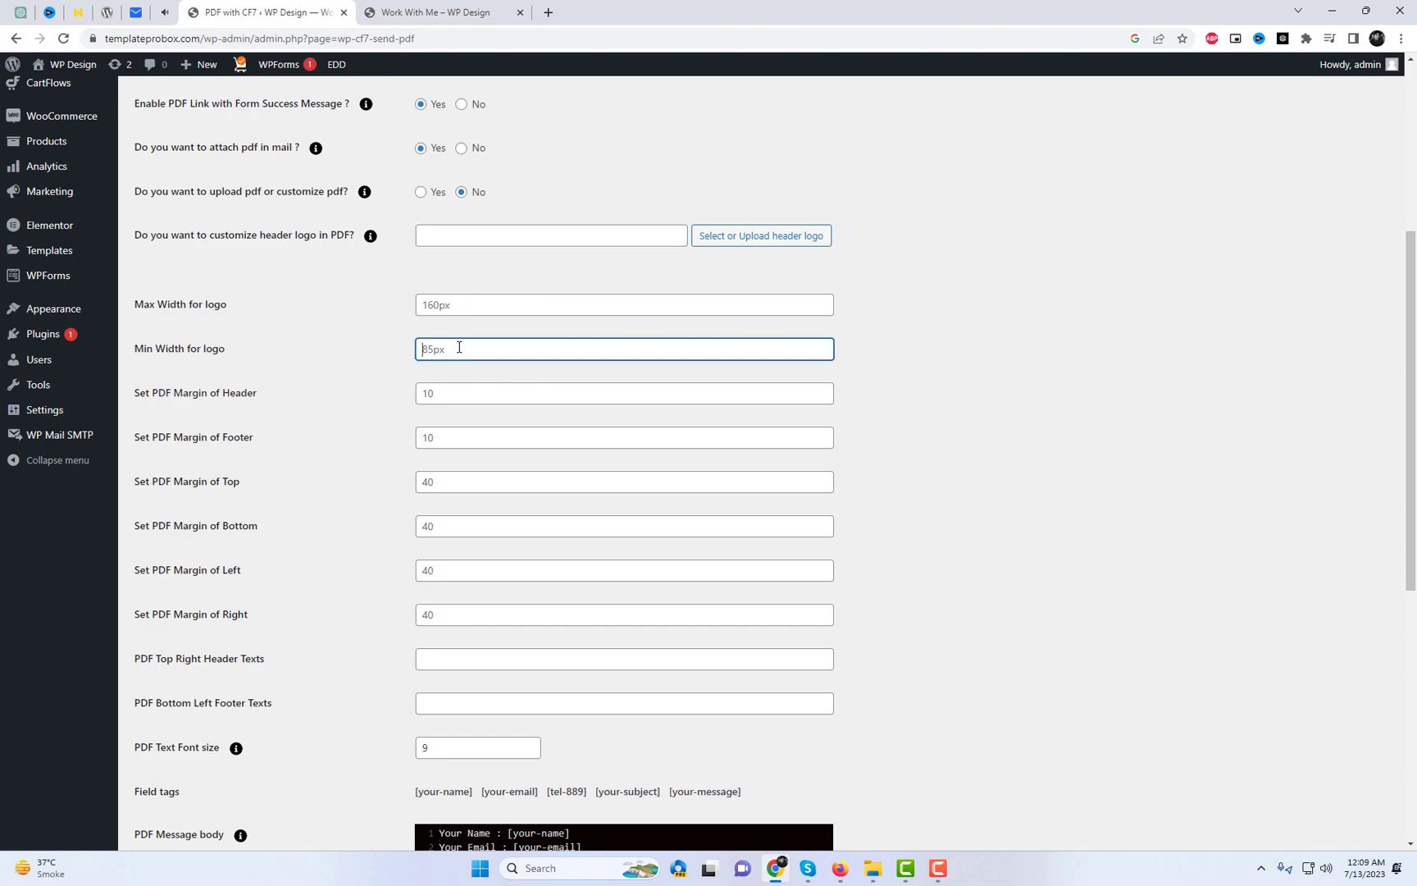
pyautogui.click(418, 306)
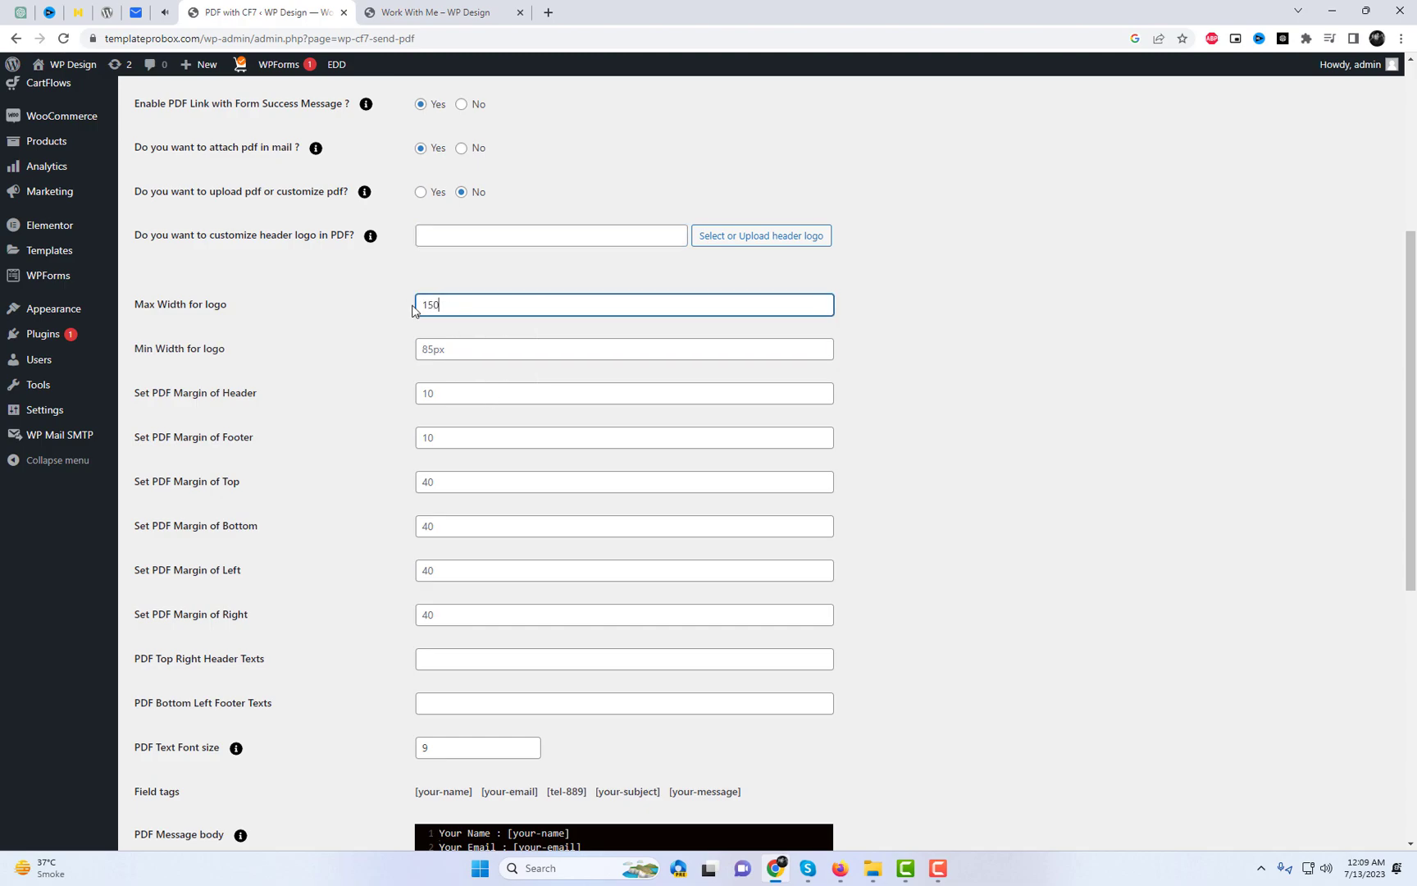
# - Map the message body's Email, Phone and Subject lines to [your-email], [tel-889] and [your-subject]
pyautogui.scroll(-3, 674, 588)
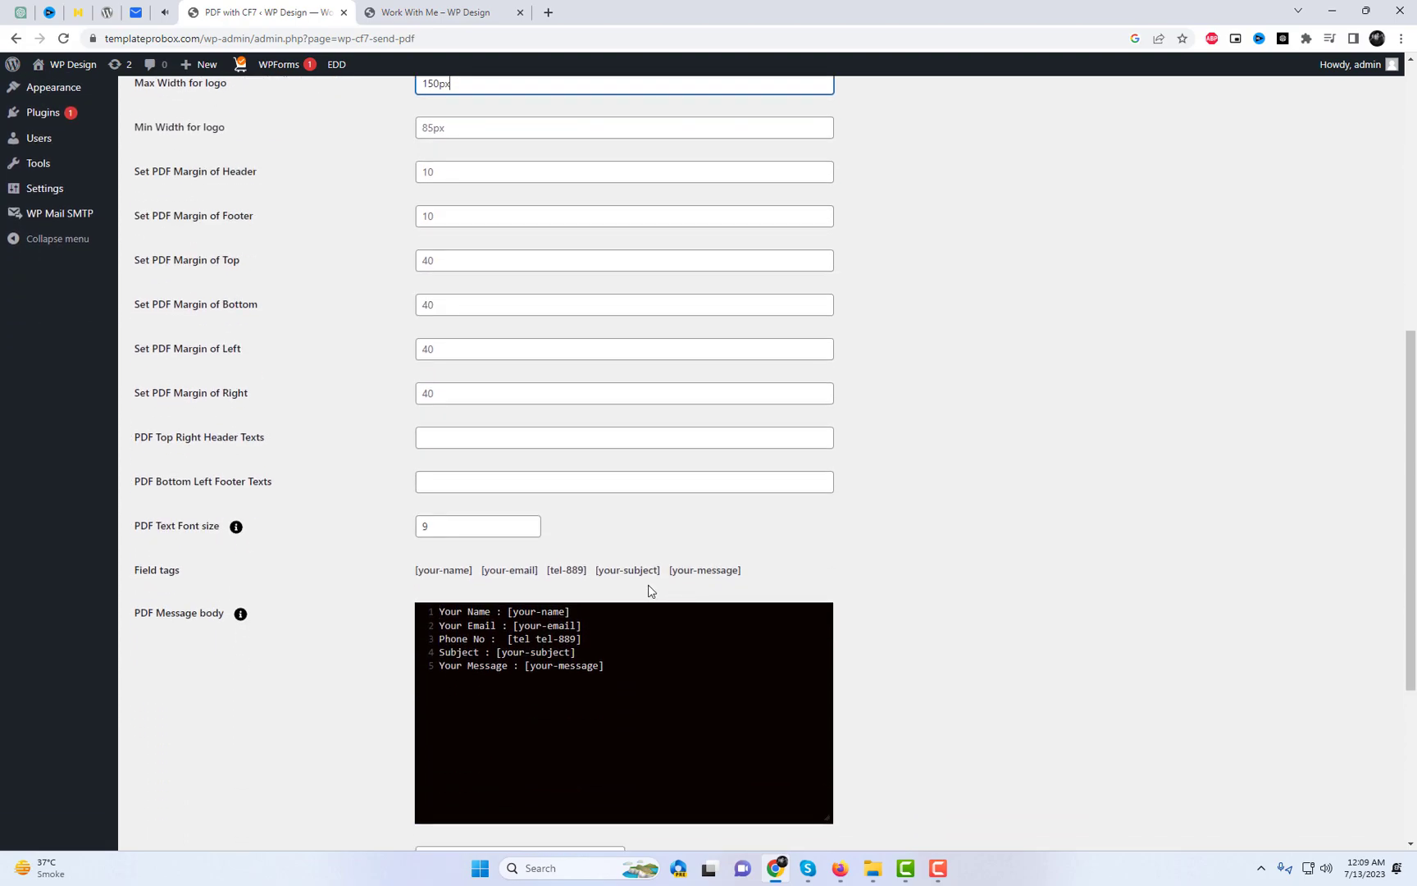
pyautogui.click(419, 502)
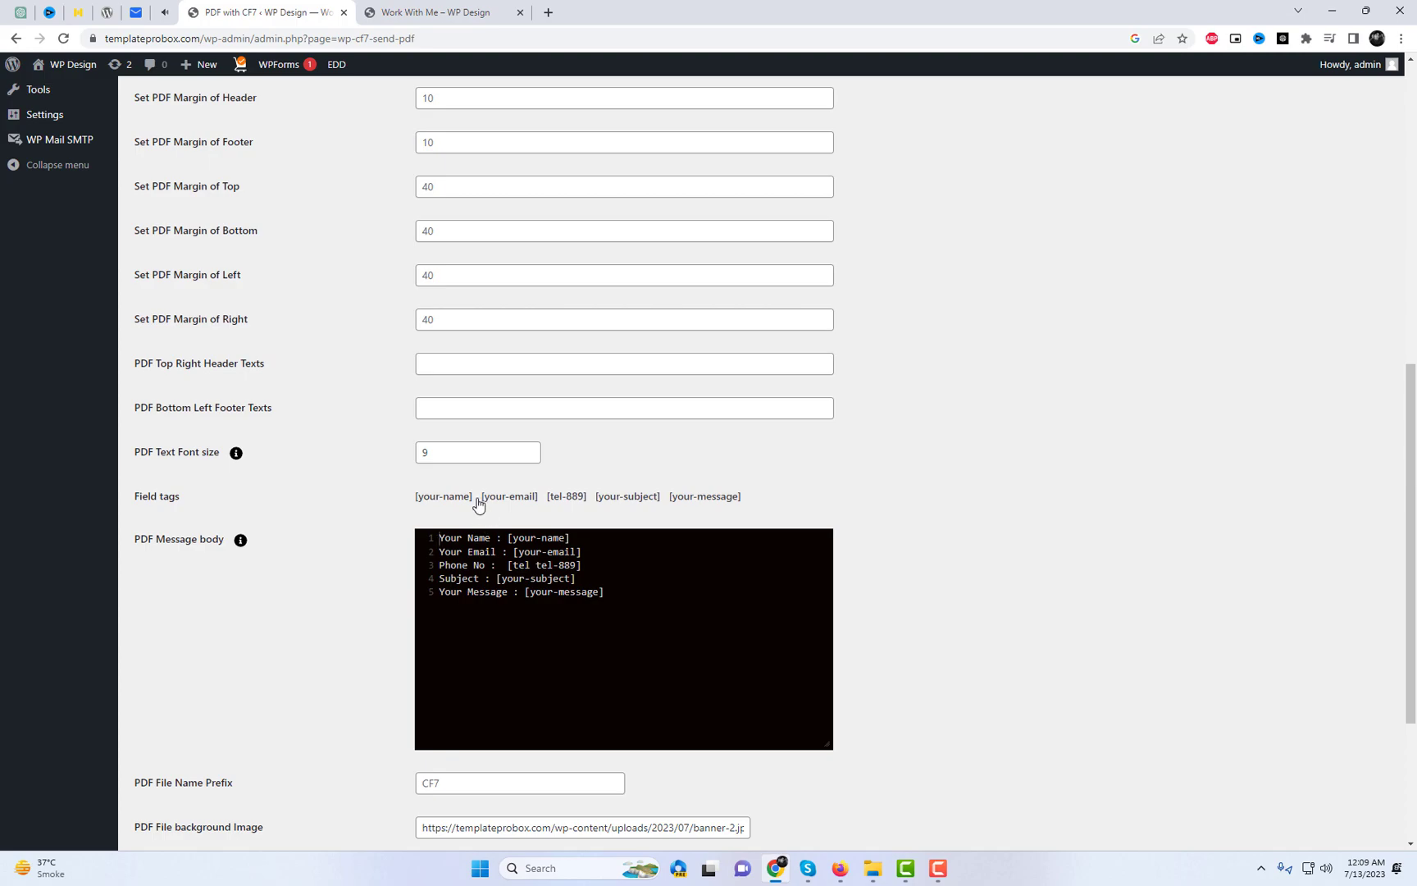
pyautogui.moveTo(476, 498); pyautogui.dragTo(544, 501)
pyautogui.hotkey('ctrl', 'c')
pyautogui.moveTo(514, 551); pyautogui.dragTo(581, 551)
pyautogui.hotkey('ctrl', 'v')
pyautogui.moveTo(546, 498); pyautogui.dragTo(592, 497)
pyautogui.hotkey('ctrl', 'c')
pyautogui.moveTo(509, 566); pyautogui.dragTo(587, 566)
pyautogui.hotkey('ctrl', 'v')
pyautogui.moveTo(593, 496); pyautogui.dragTo(661, 500)
pyautogui.hotkey('ctrl', 'c')
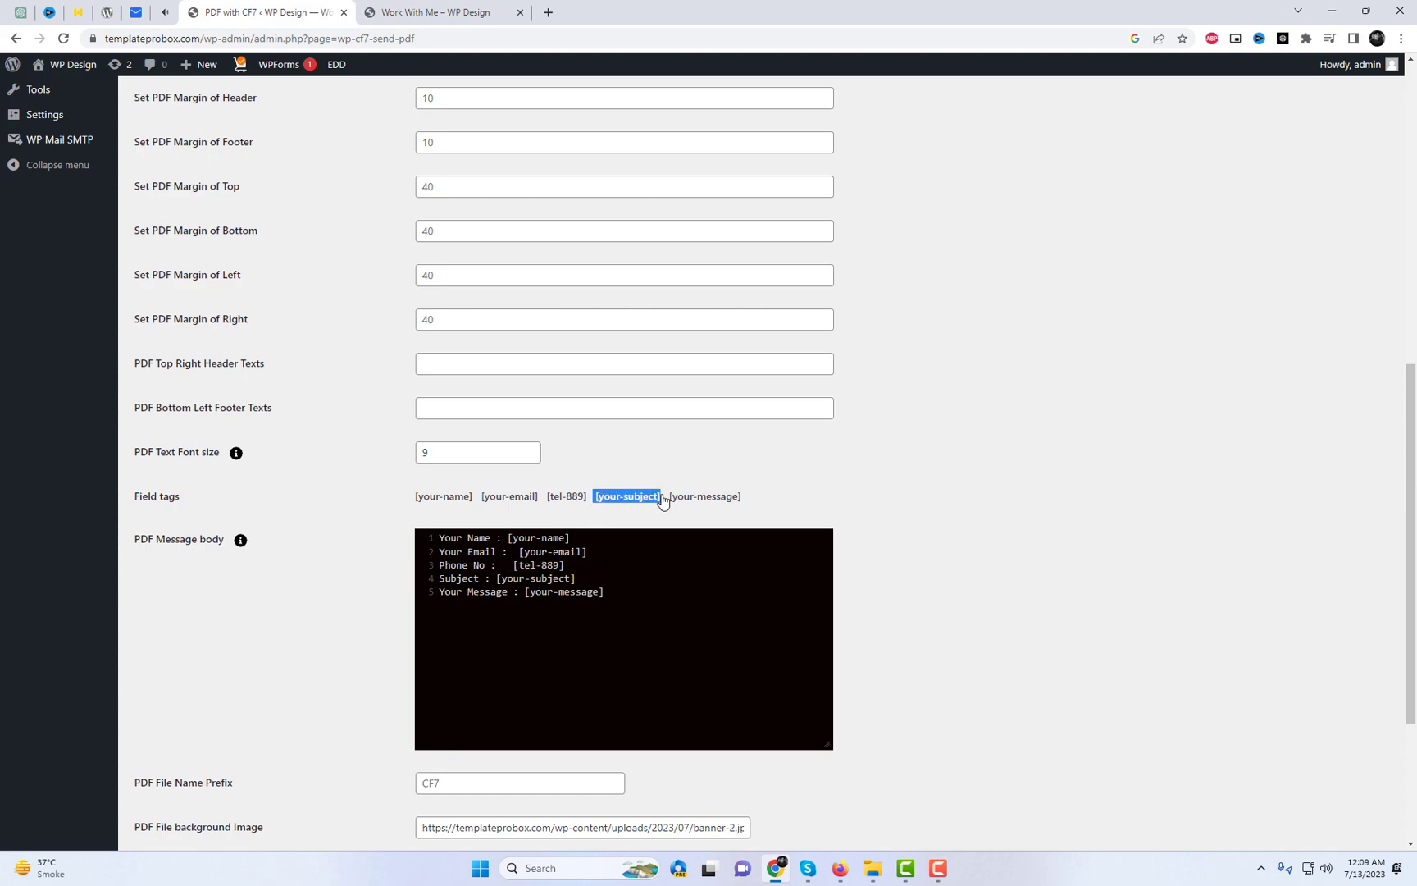
pyautogui.moveTo(496, 579); pyautogui.dragTo(575, 578)
pyautogui.hotkey('ctrl', 'v')
# - Select the entire URL in the PDF File background Image field
pyautogui.scroll(-1, 914, 610)
pyautogui.scroll(-3, 915, 610)
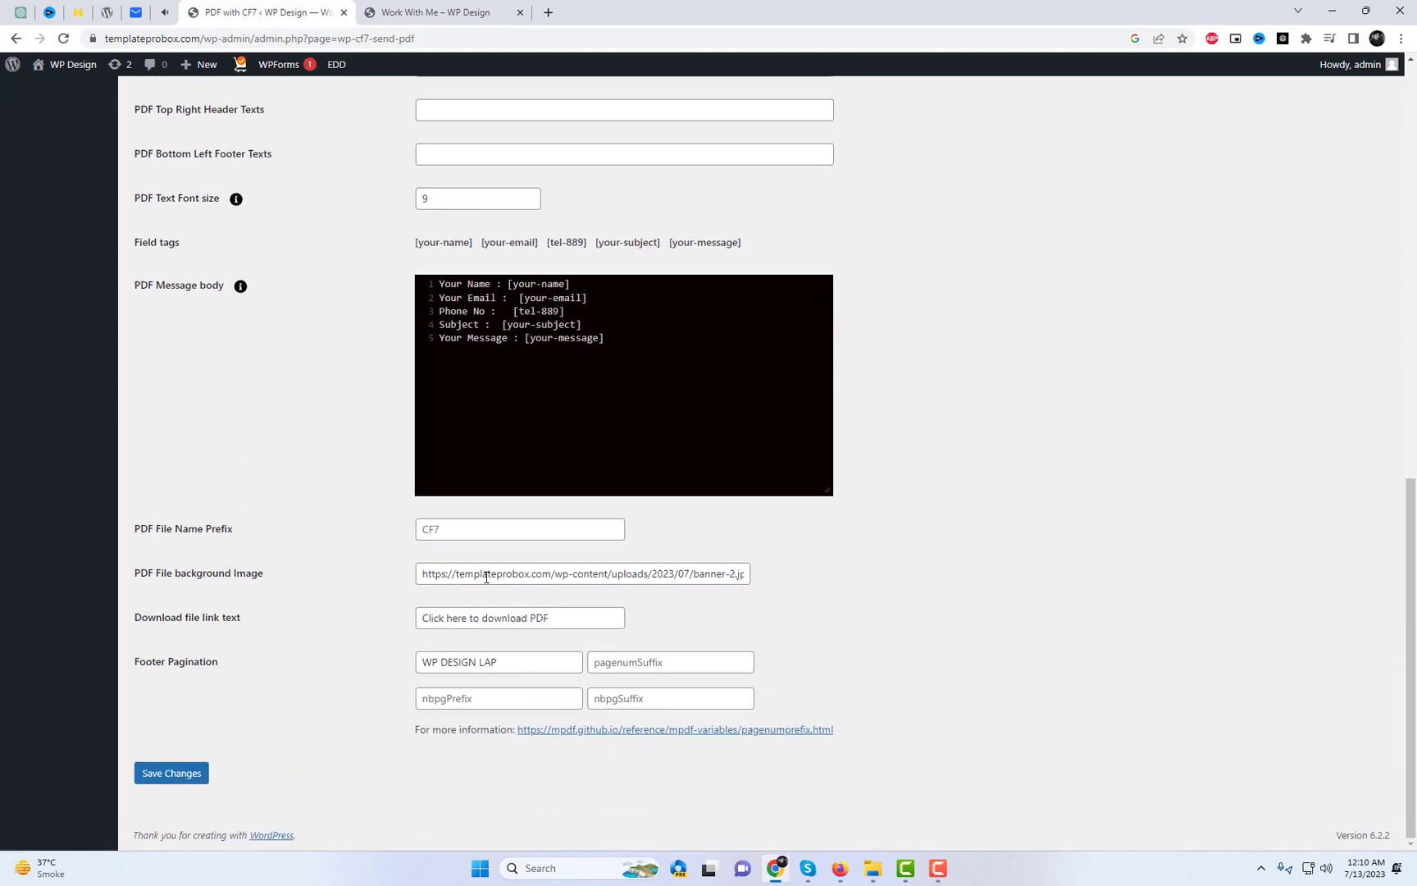
pyautogui.tripleClick(492, 574)
# - Delete the old URL from the PDF File background Image field
pyautogui.press('BackSpace')
pyautogui.scroll(10, 317, 544)
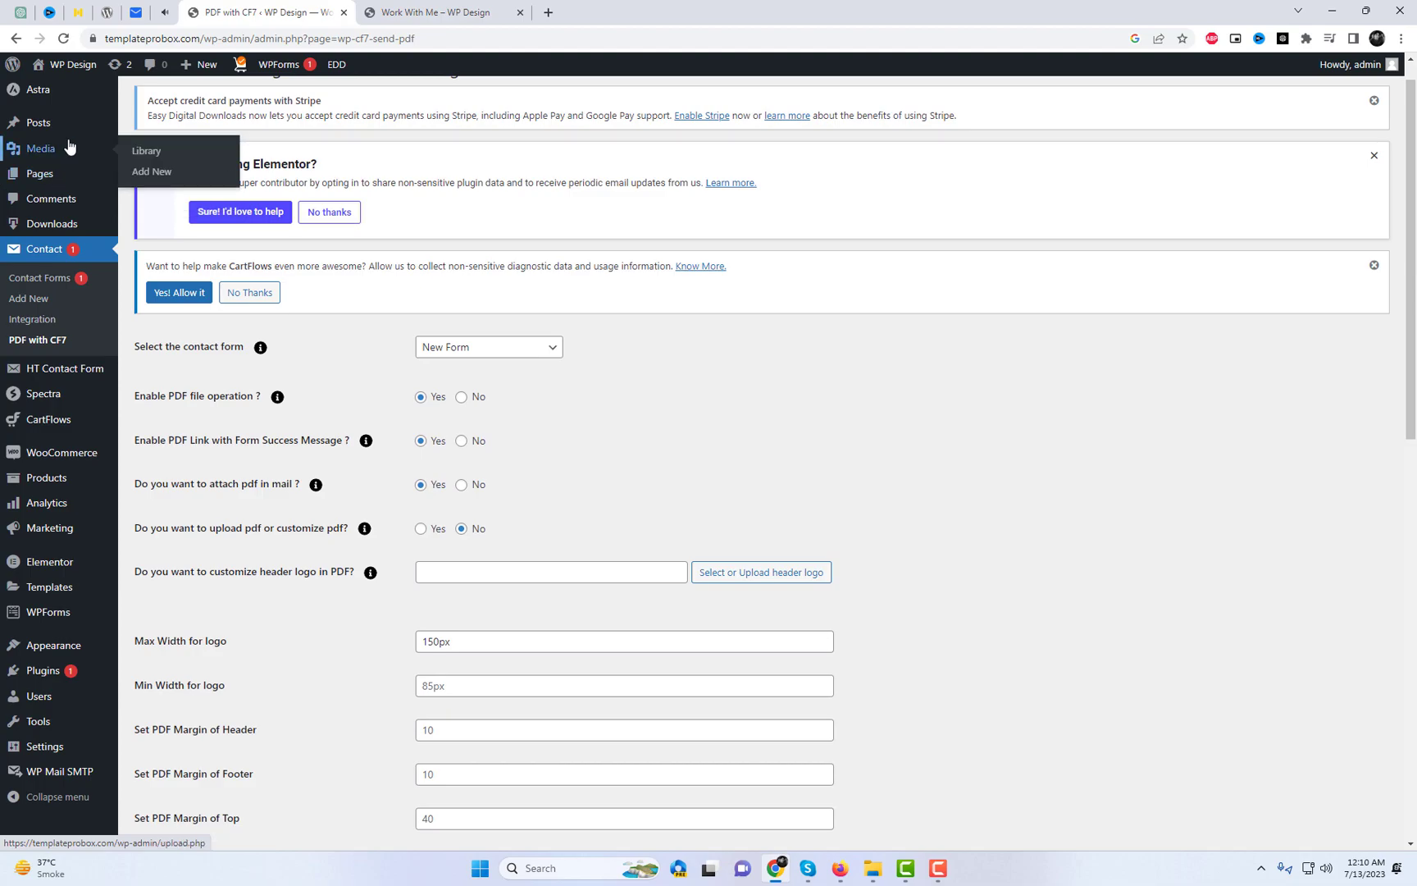
pyautogui.scroll(-10, 1009, 582)
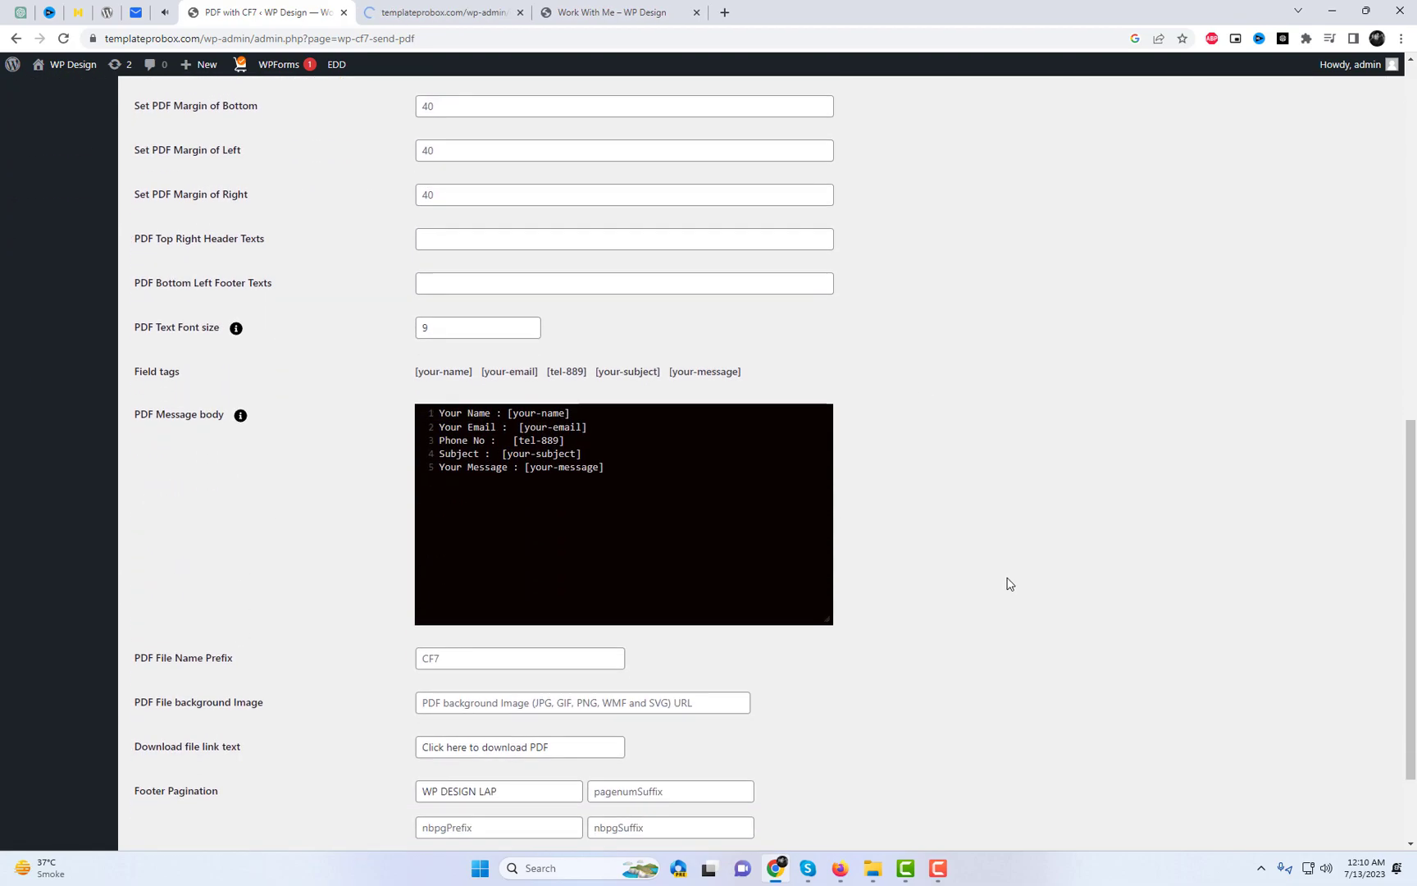
# - Copy the banner-2.jpg file URL from the Media Library
pyautogui.click(438, 13)
pyautogui.scroll(-2, 642, 589)
pyautogui.click(643, 588)
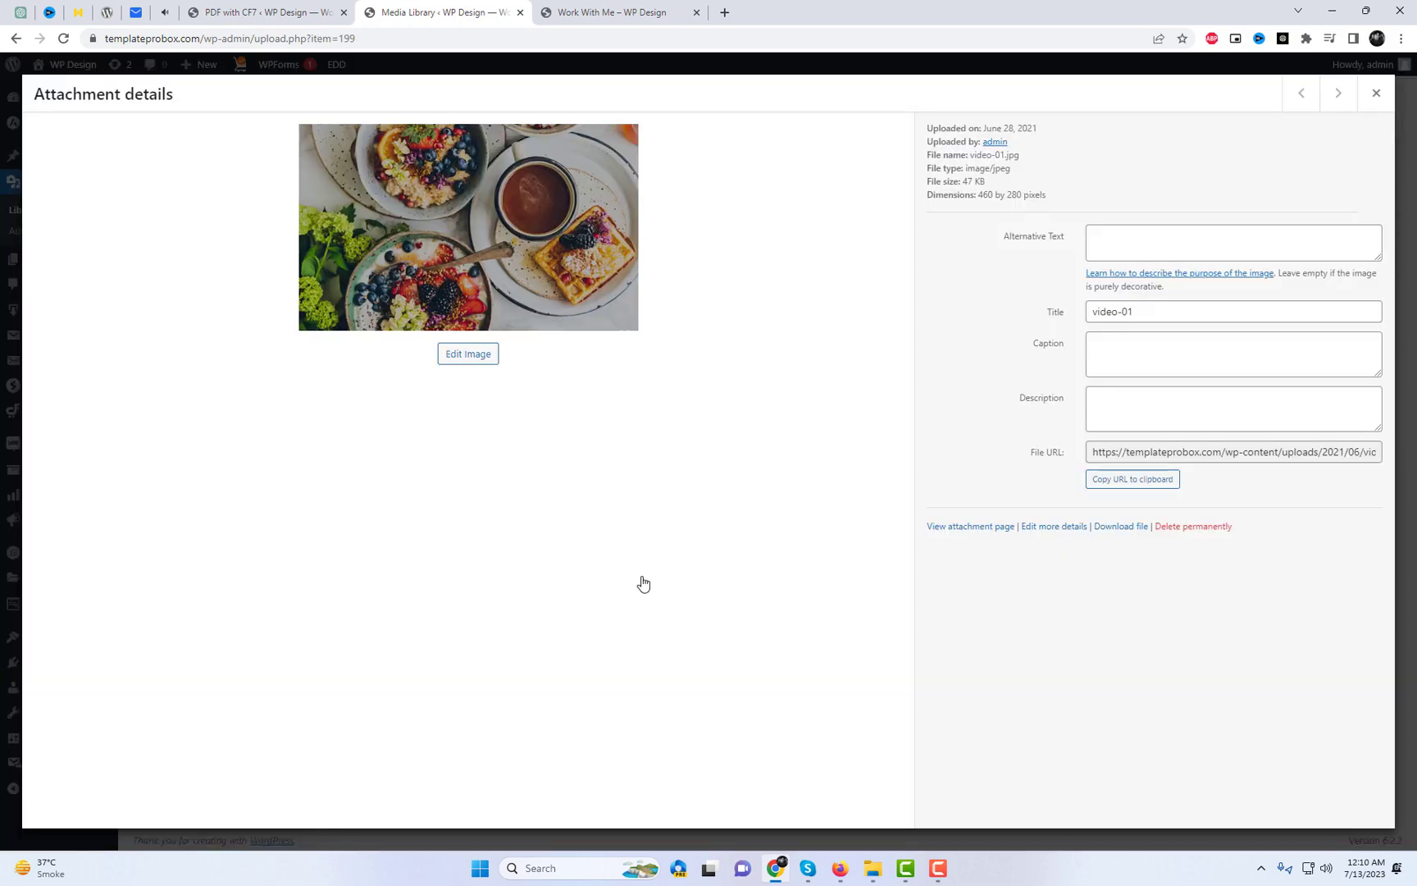
pyautogui.click(1376, 93)
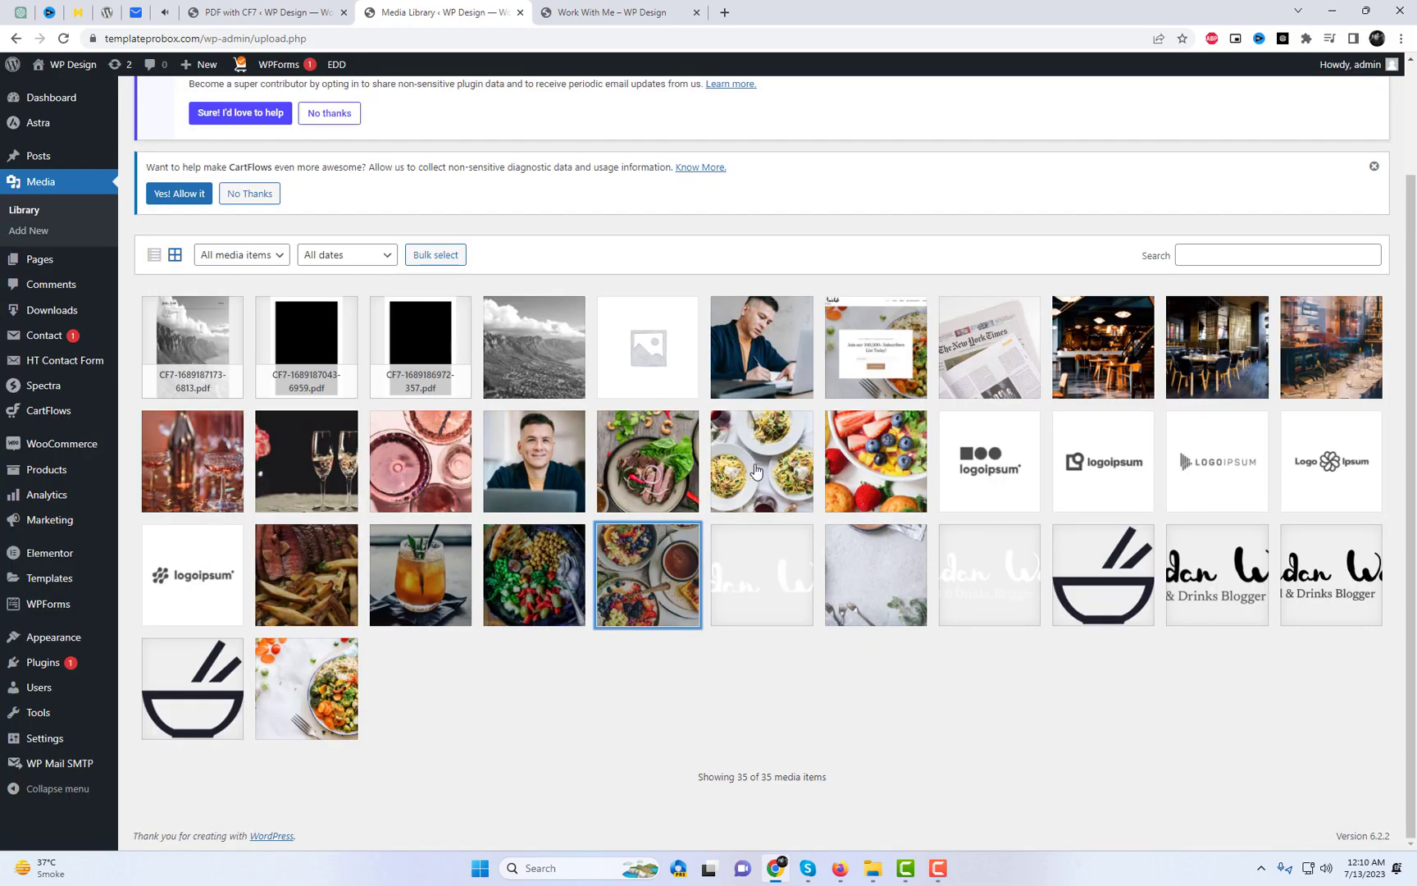
pyautogui.click(530, 366)
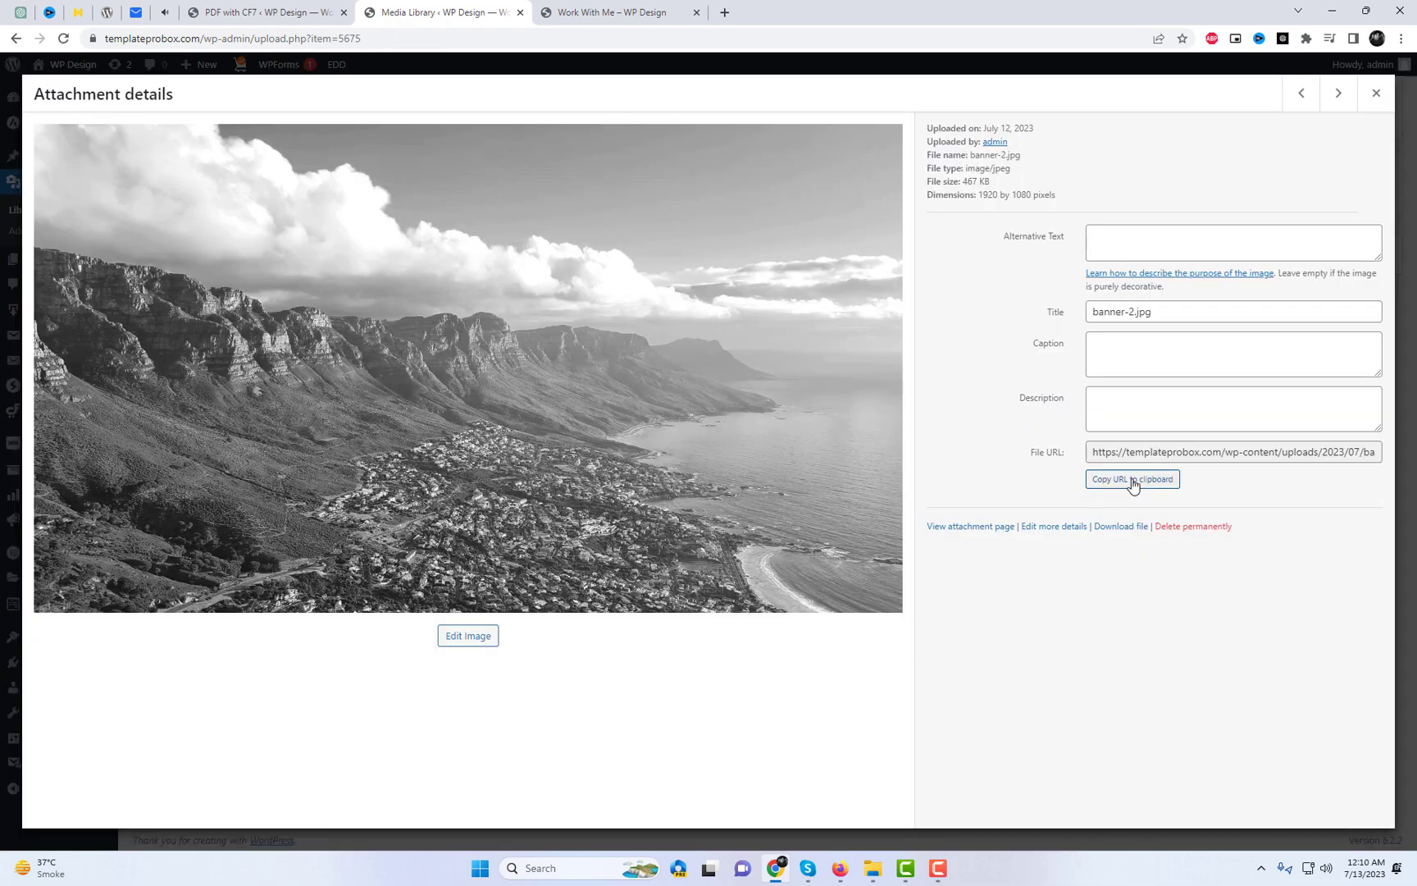
pyautogui.click(1152, 451)
pyautogui.click(1160, 480)
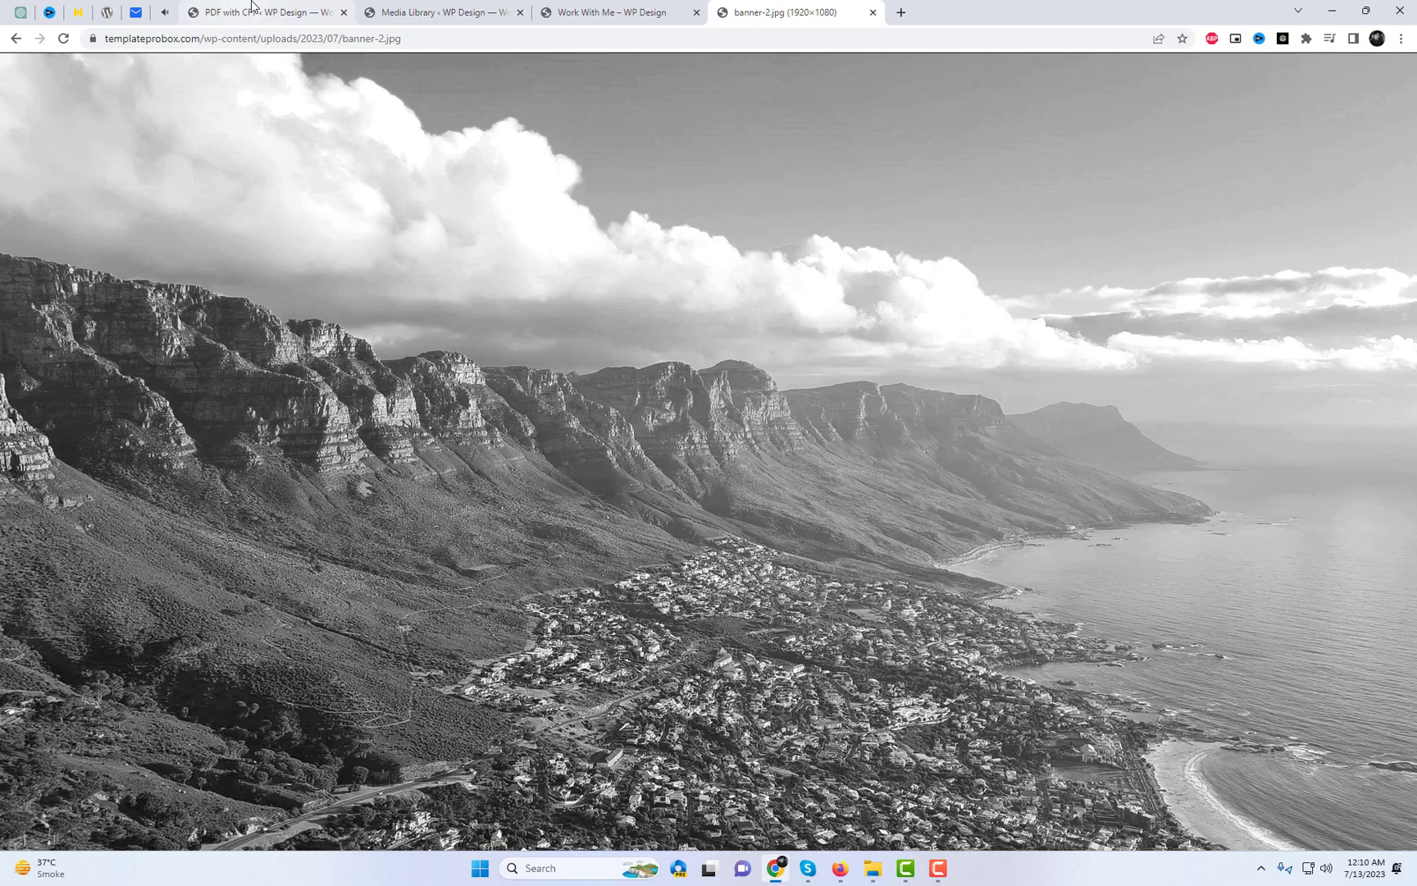
# - Save the PDF settings with banner-2.jpg as background and show the Work With Me page
pyautogui.click(252, 6)
pyautogui.click(189, 779)
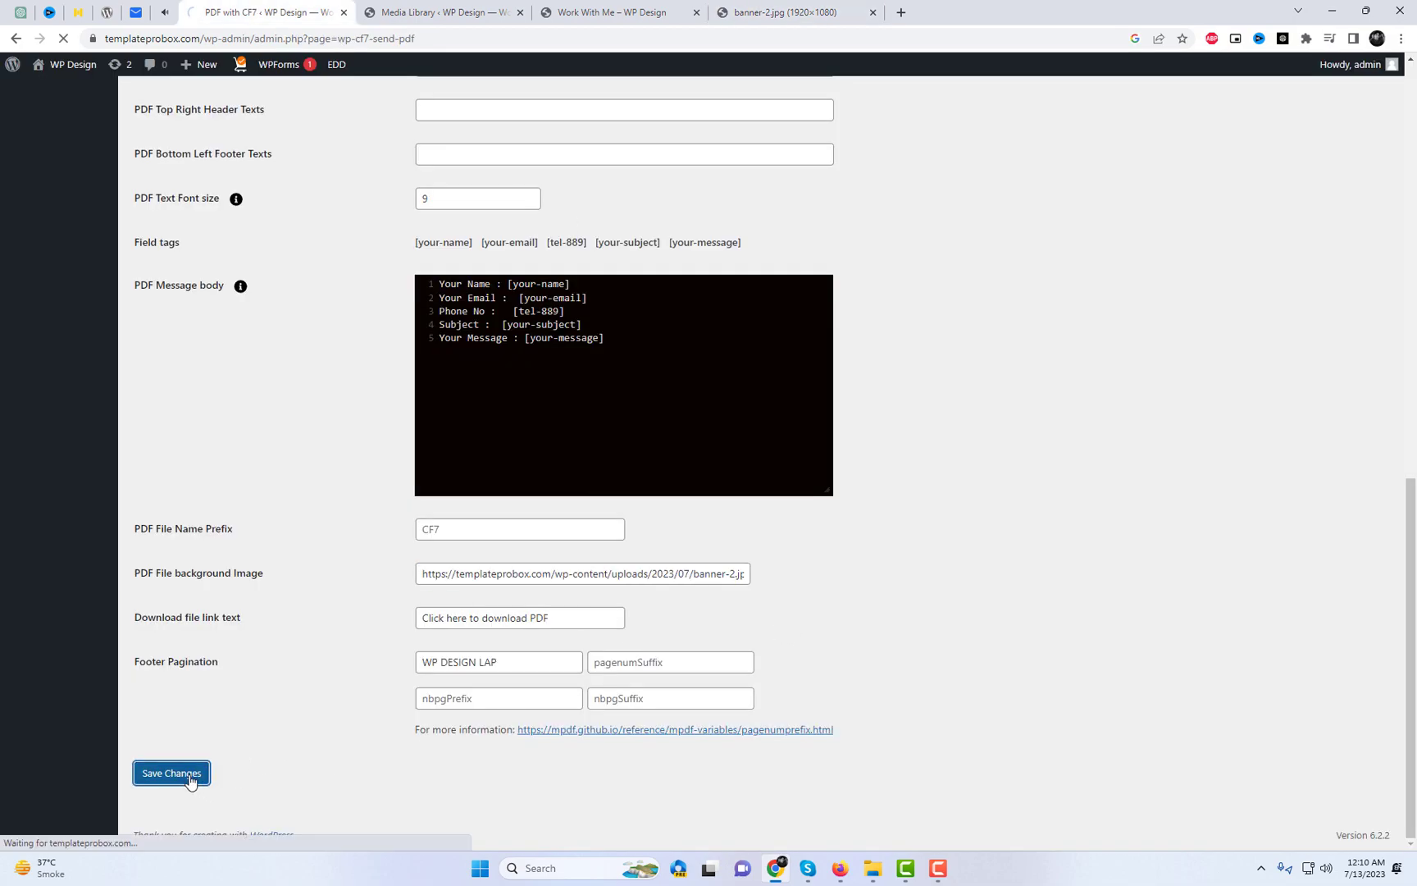
pyautogui.scroll(9, 908, 629)
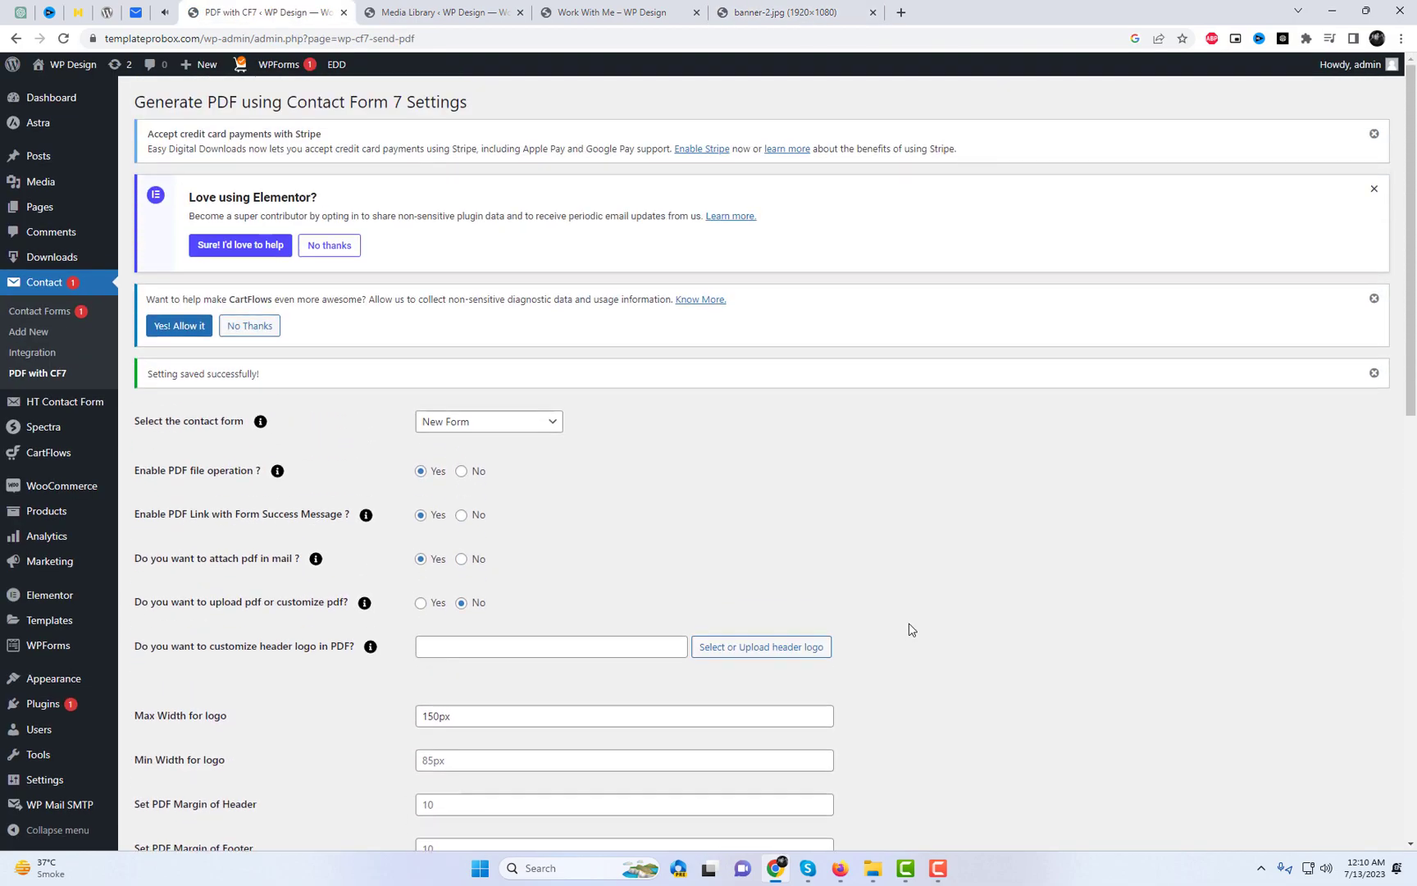
pyautogui.click(611, 12)
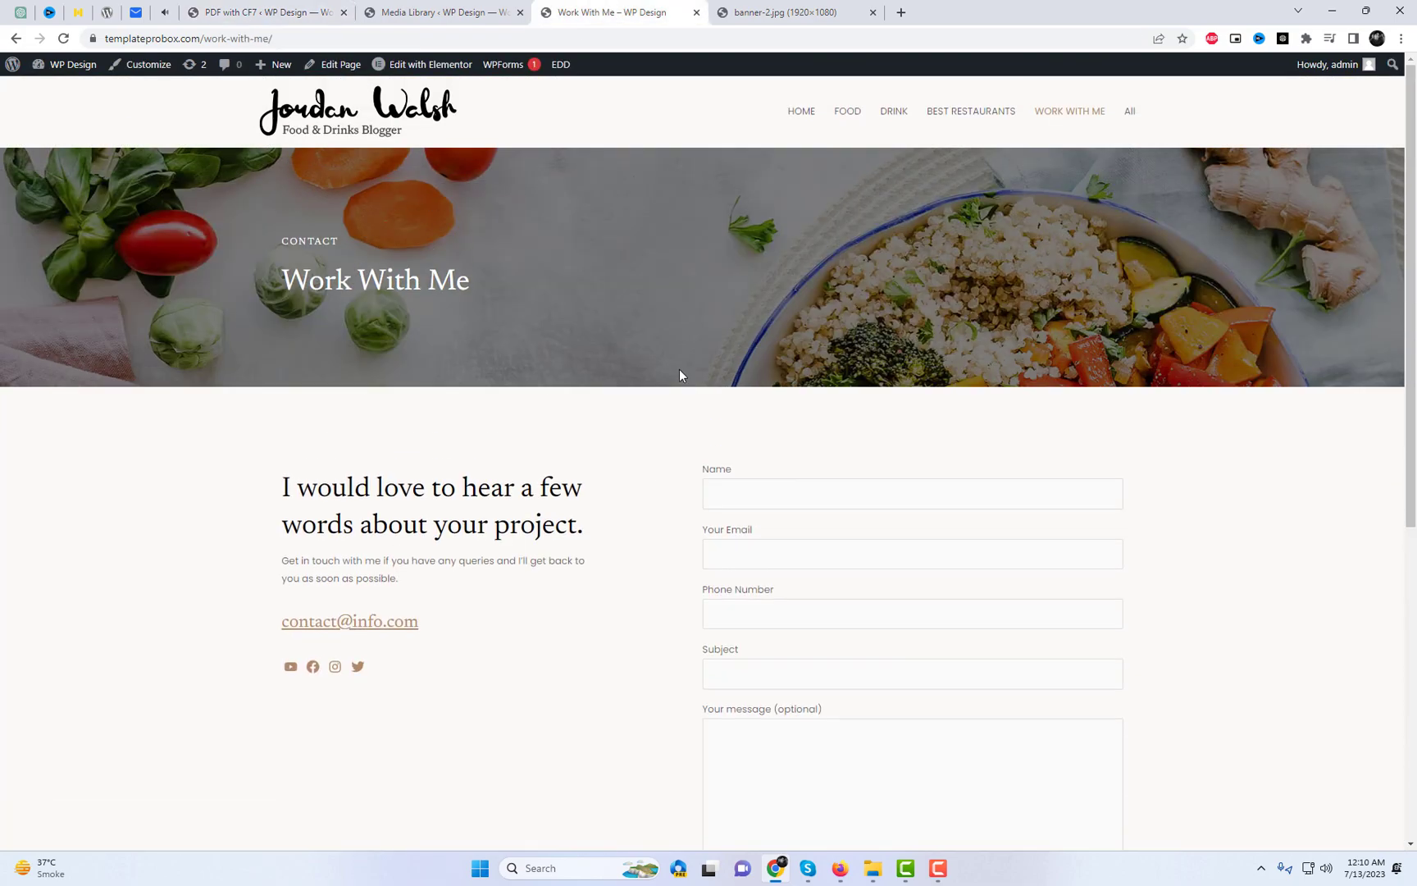
# - Reload the contact page and fill in Name, Email, Phone 34343 and Subject 'hello'
pyautogui.rightClick(751, 288)
pyautogui.click(799, 331)
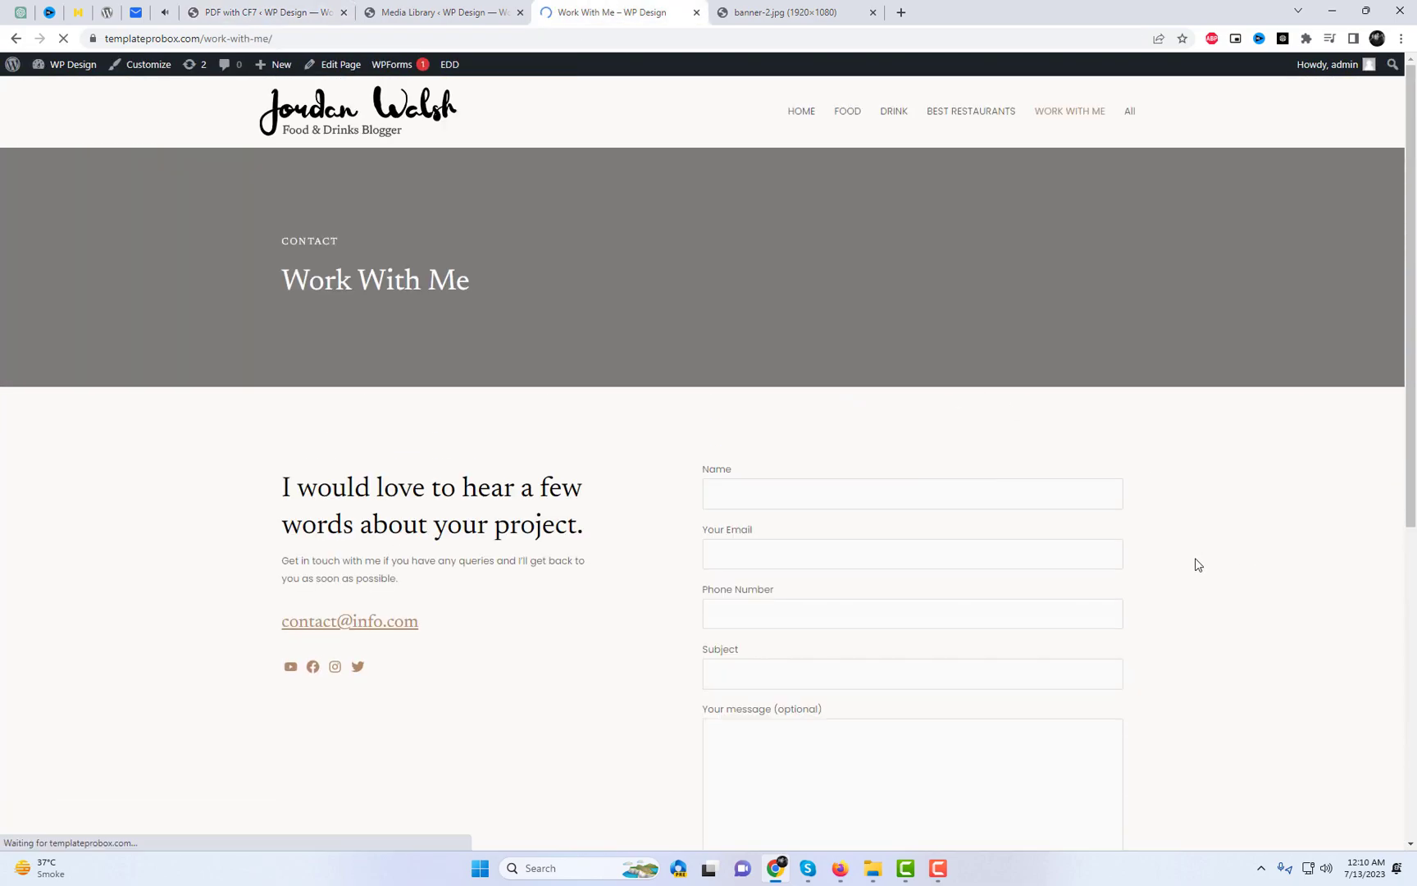
pyautogui.scroll(-2, 1223, 564)
pyautogui.click(756, 333)
pyautogui.click(796, 385)
pyautogui.click(758, 408)
pyautogui.click(816, 498)
pyautogui.click(761, 465)
pyautogui.click(794, 498)
pyautogui.click(741, 531)
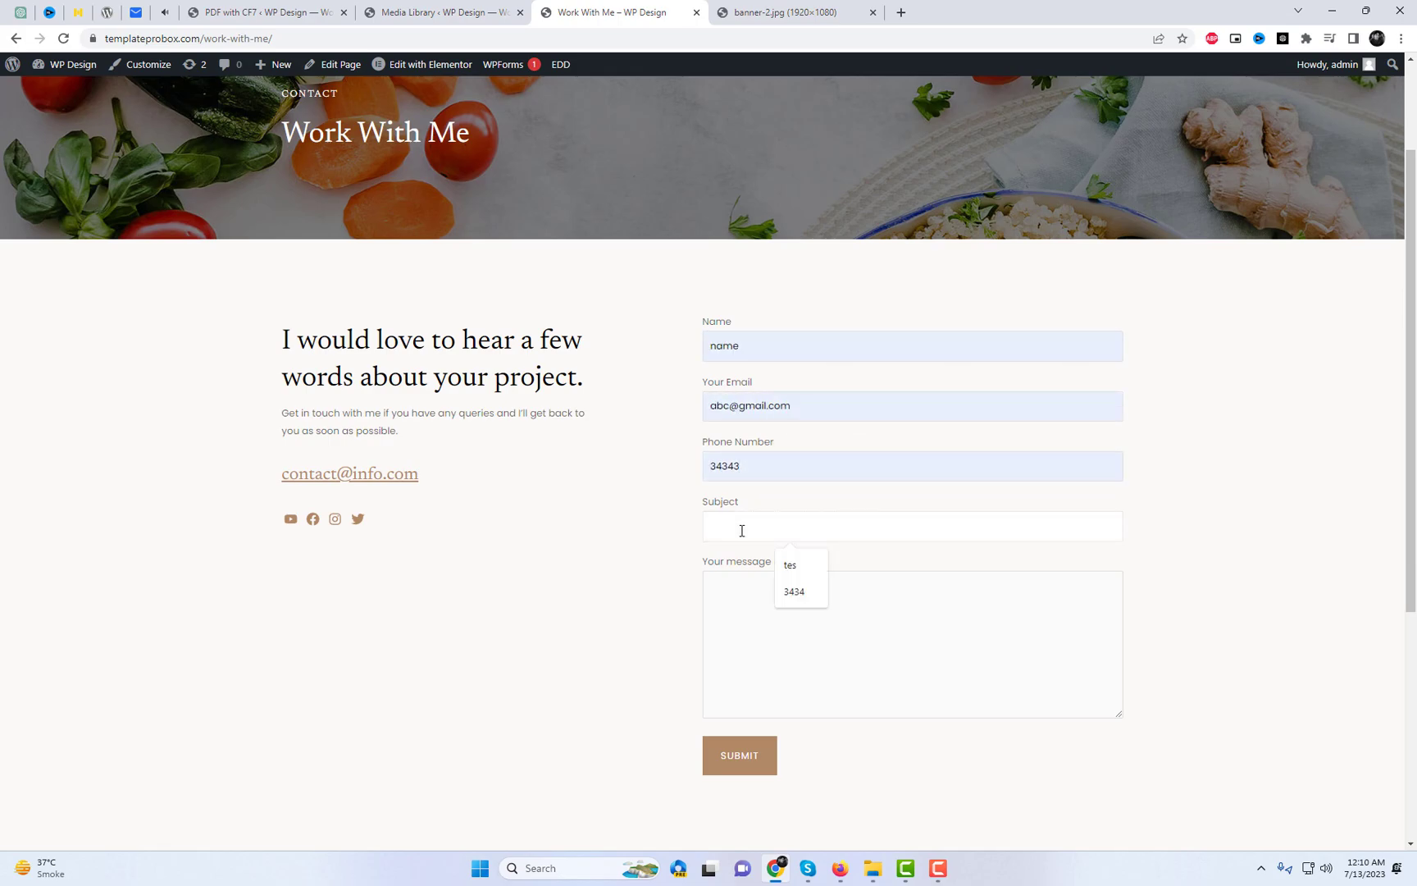
pyautogui.write('he')
# - Paste the 'Get in touch' paragraph as the message and submit the form
pyautogui.moveTo(417, 434); pyautogui.dragTo(278, 422)
pyautogui.click(797, 644)
pyautogui.hotkey('ctrl', 'v')
pyautogui.hotkey('ctrl', 'v')
pyautogui.hotkey('ctrl', 'v')
pyautogui.hotkey('ctrl', 'v')
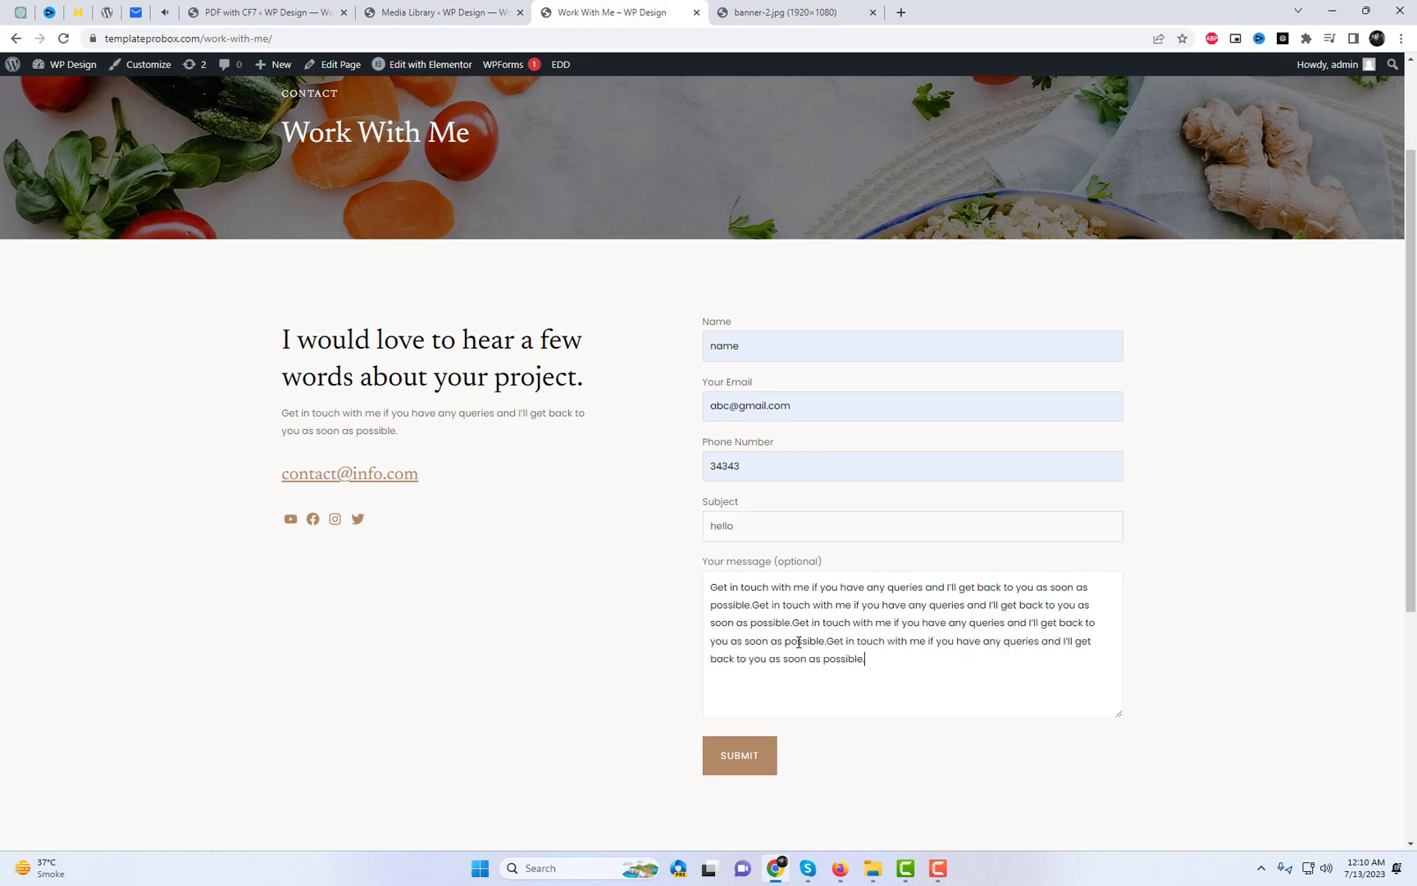
pyautogui.scroll(-4, 1222, 578)
pyautogui.scroll(2, 1197, 575)
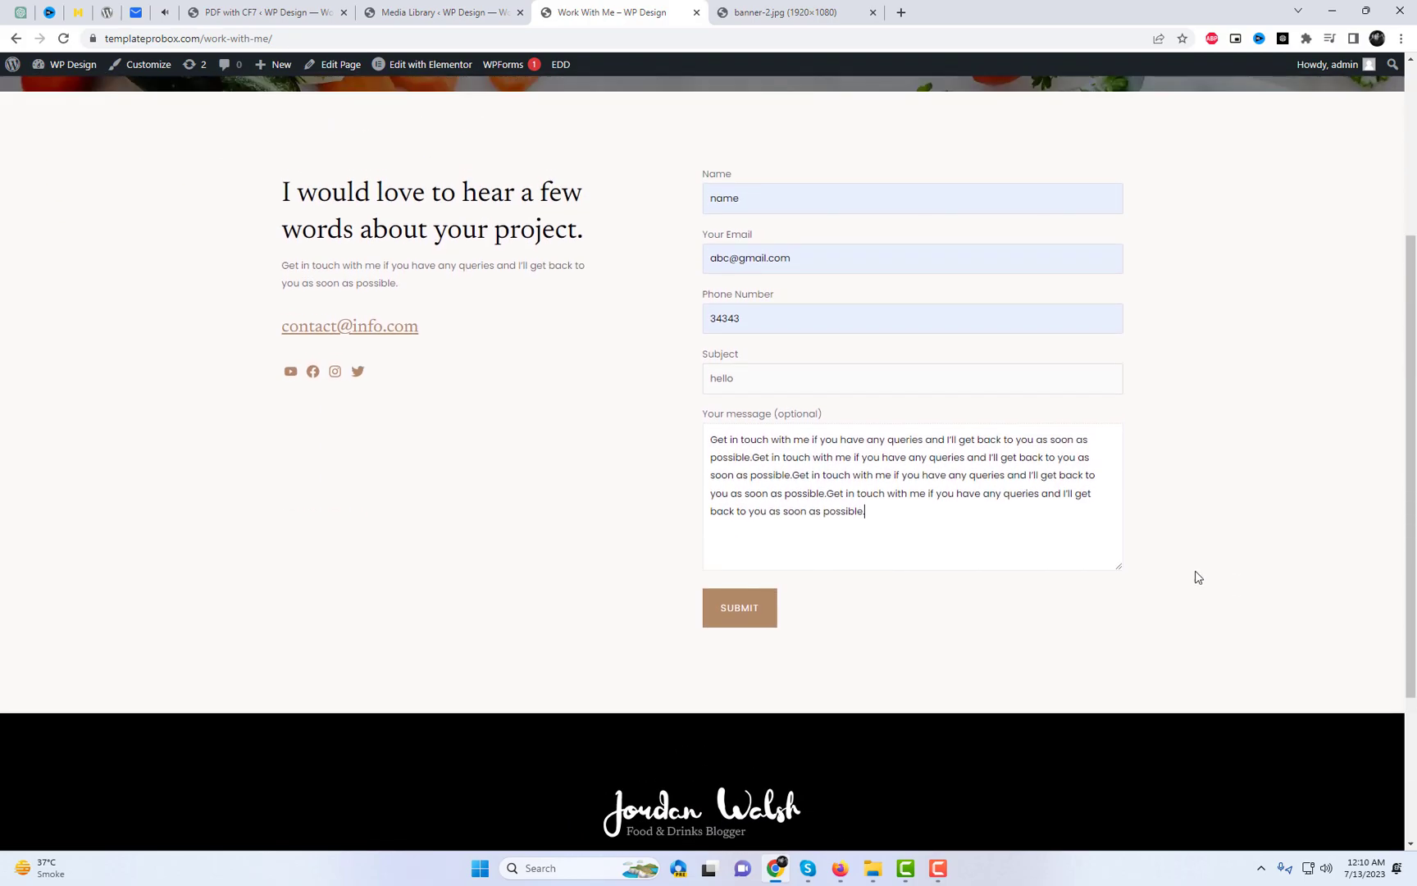
pyautogui.click(748, 615)
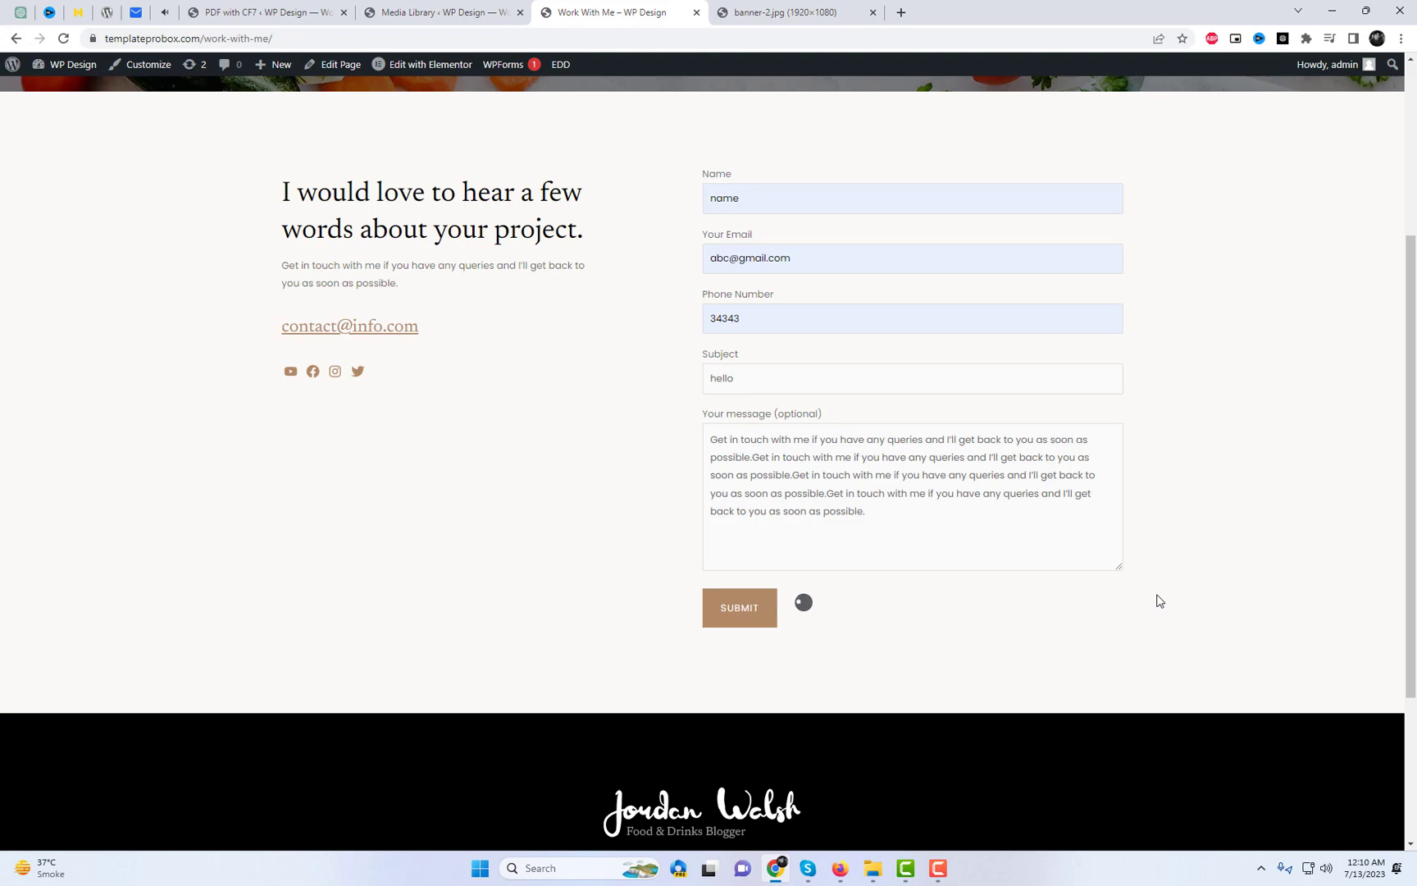
pyautogui.scroll(-1, 1159, 601)
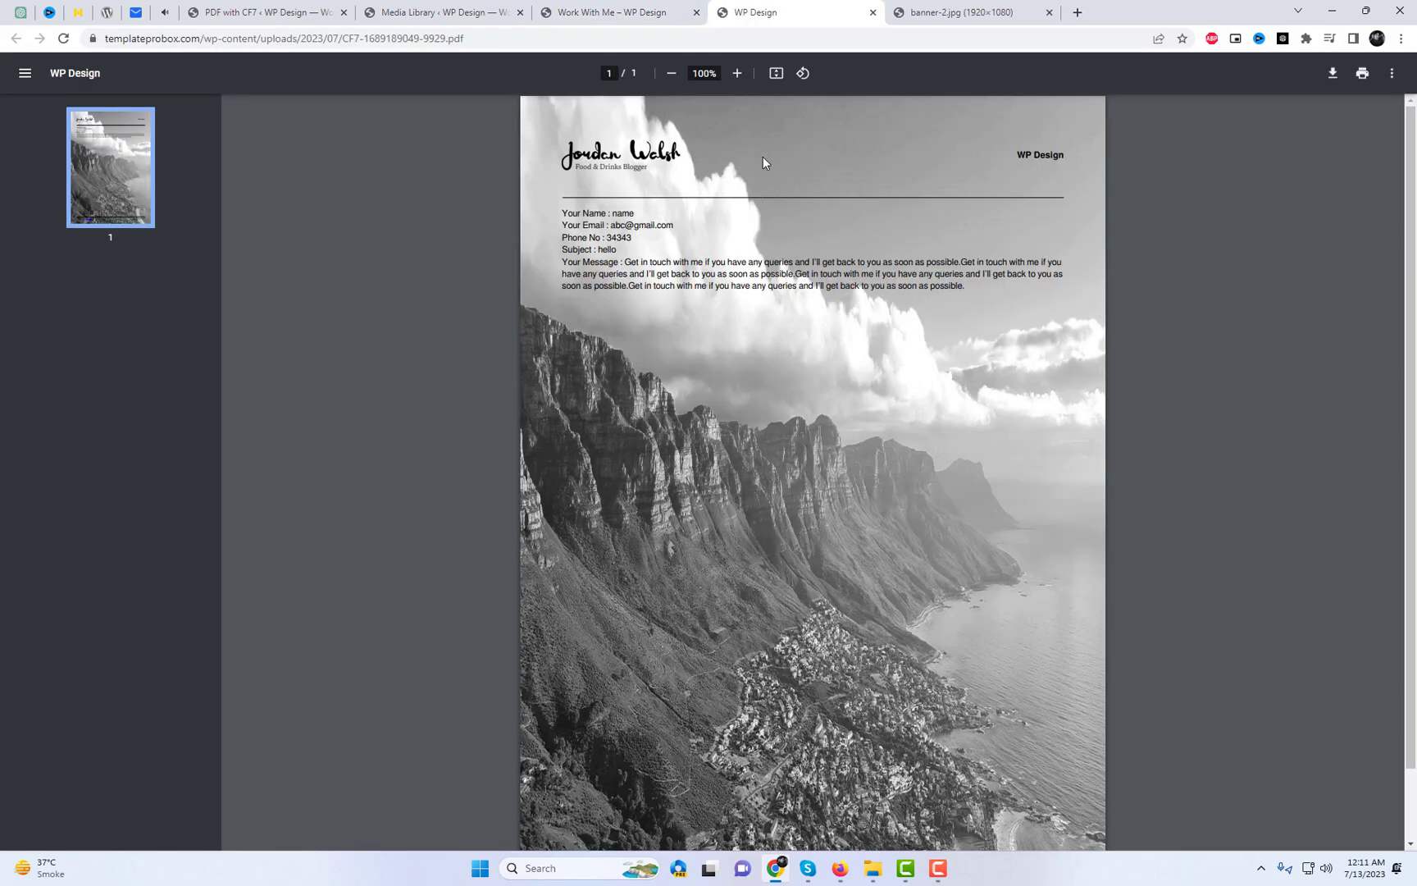
# - Scroll the generated PDF and highlight the submitted details over the mountain background
pyautogui.scroll(-1, 715, 284)
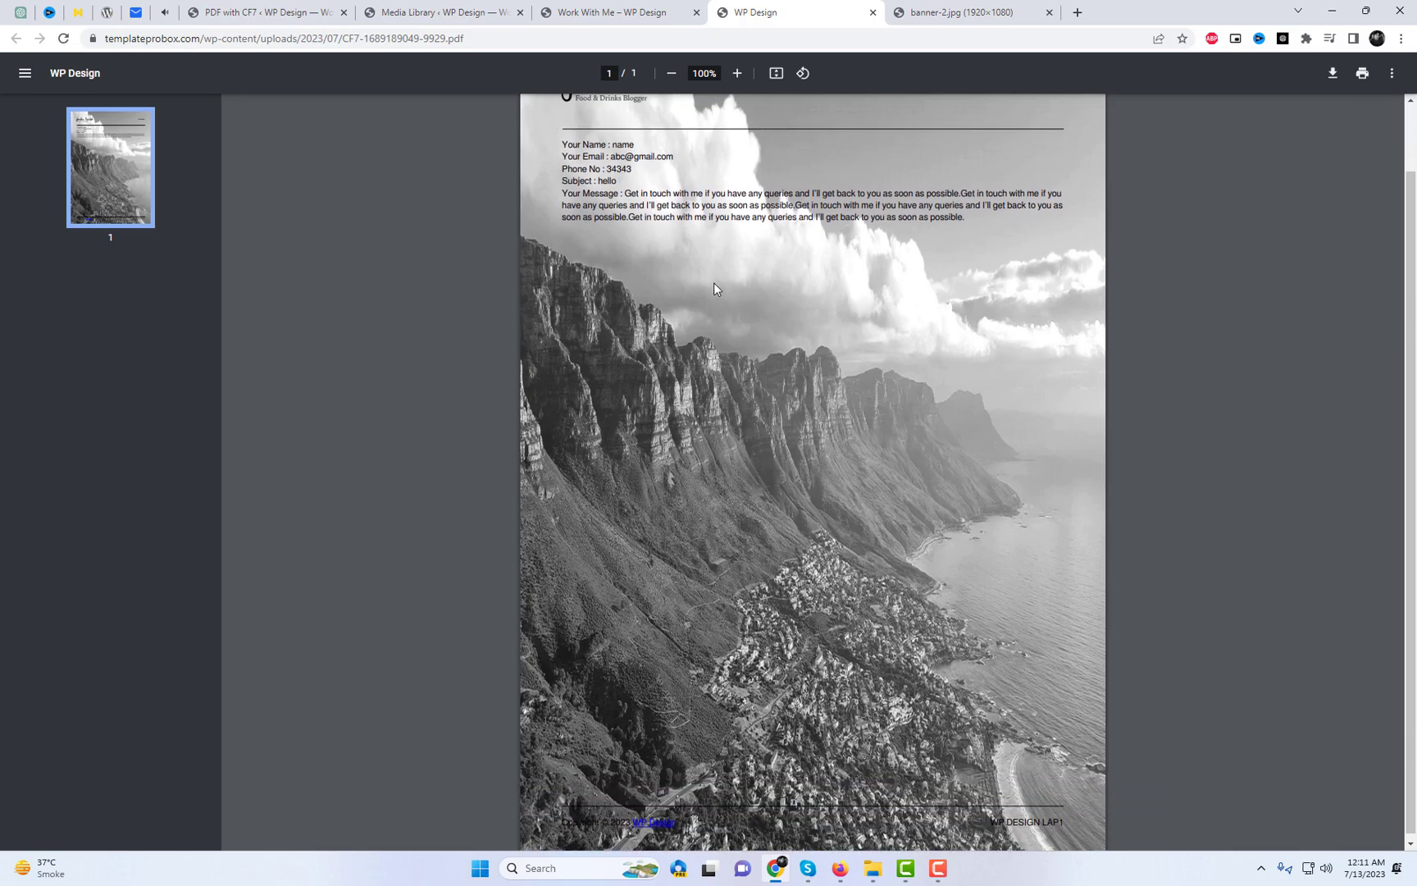
pyautogui.scroll(1, 746, 366)
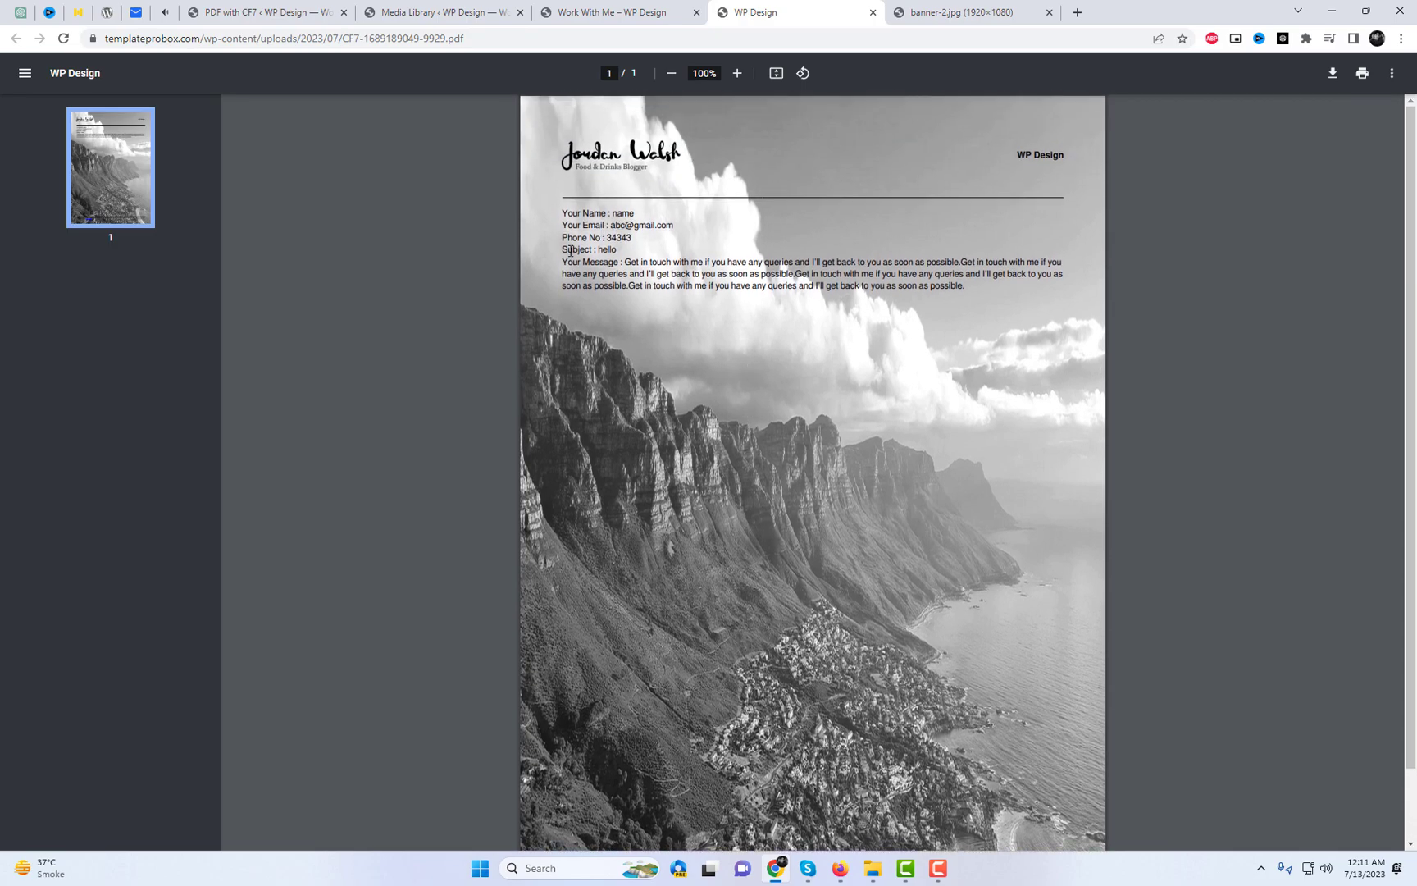
pyautogui.moveTo(564, 216); pyautogui.dragTo(995, 291)
pyautogui.click(1253, 321)
# - Review the PDF enable and success-message link options, then open the 'hello' email in Hostinger
pyautogui.click(278, 7)
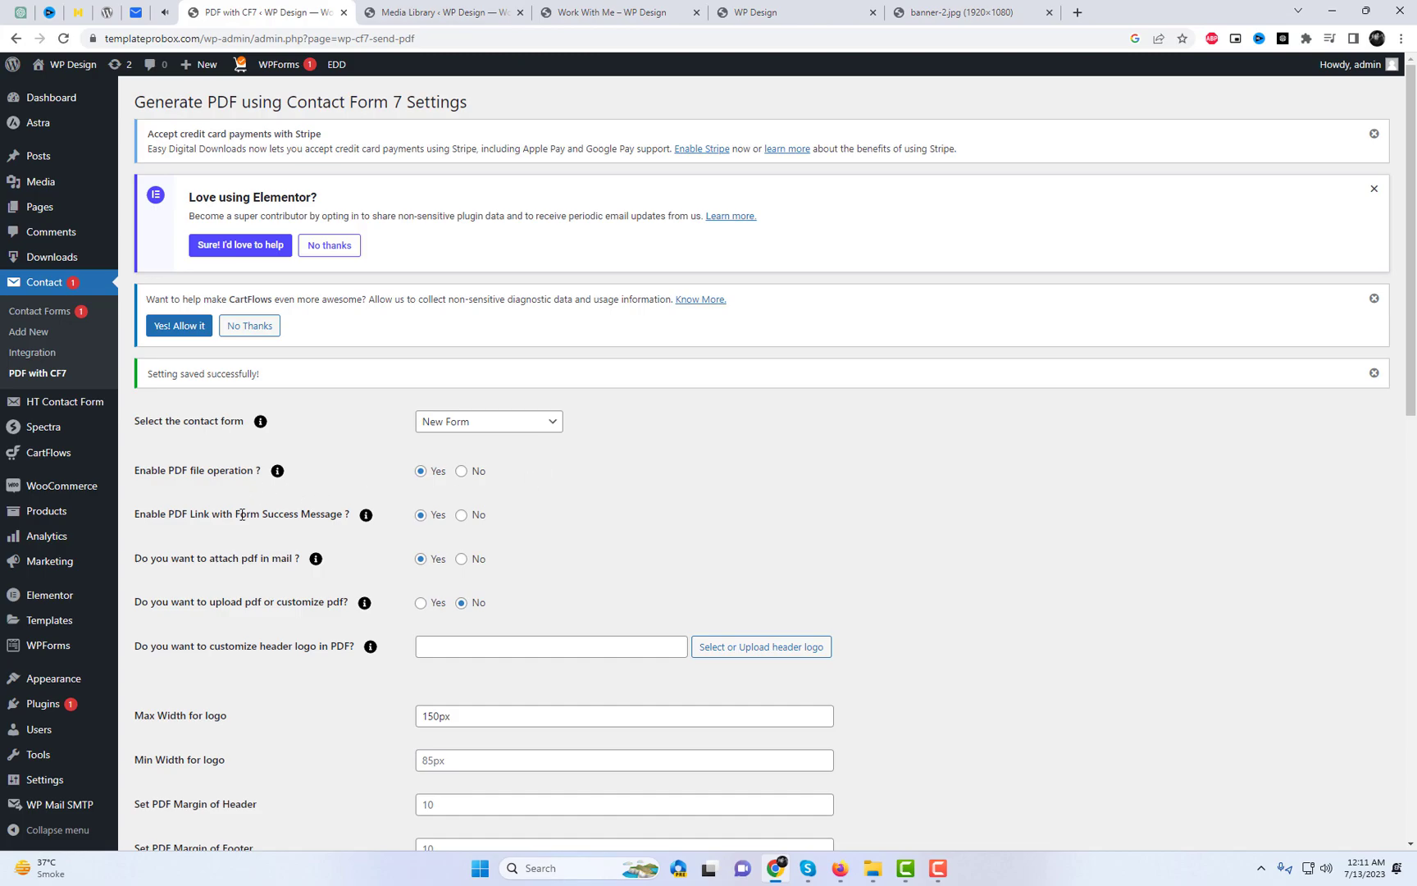
pyautogui.moveTo(134, 464); pyautogui.dragTo(347, 515)
pyautogui.tripleClick(316, 514)
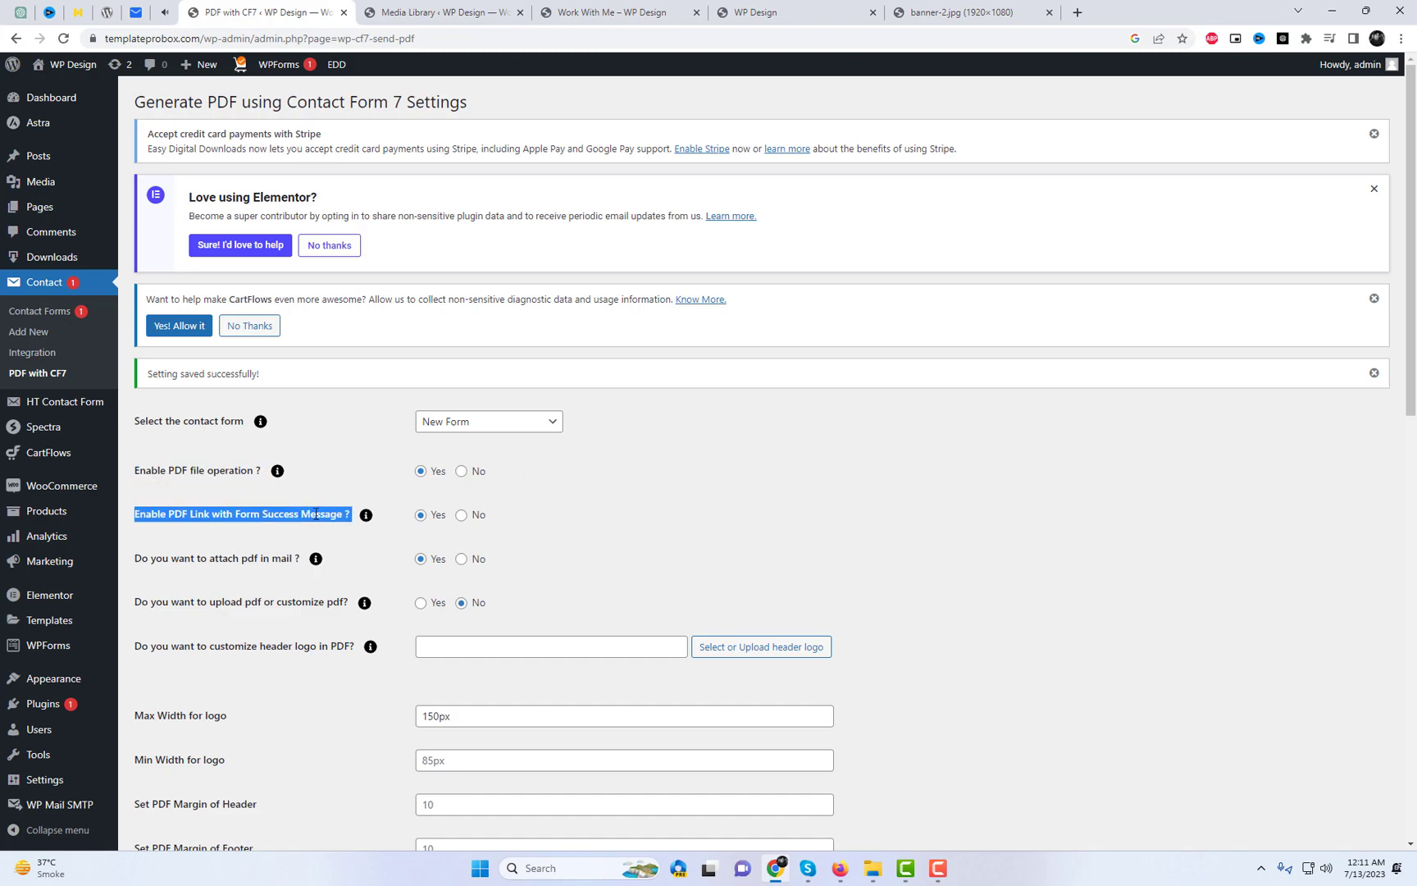
pyautogui.click(136, 12)
pyautogui.click(320, 192)
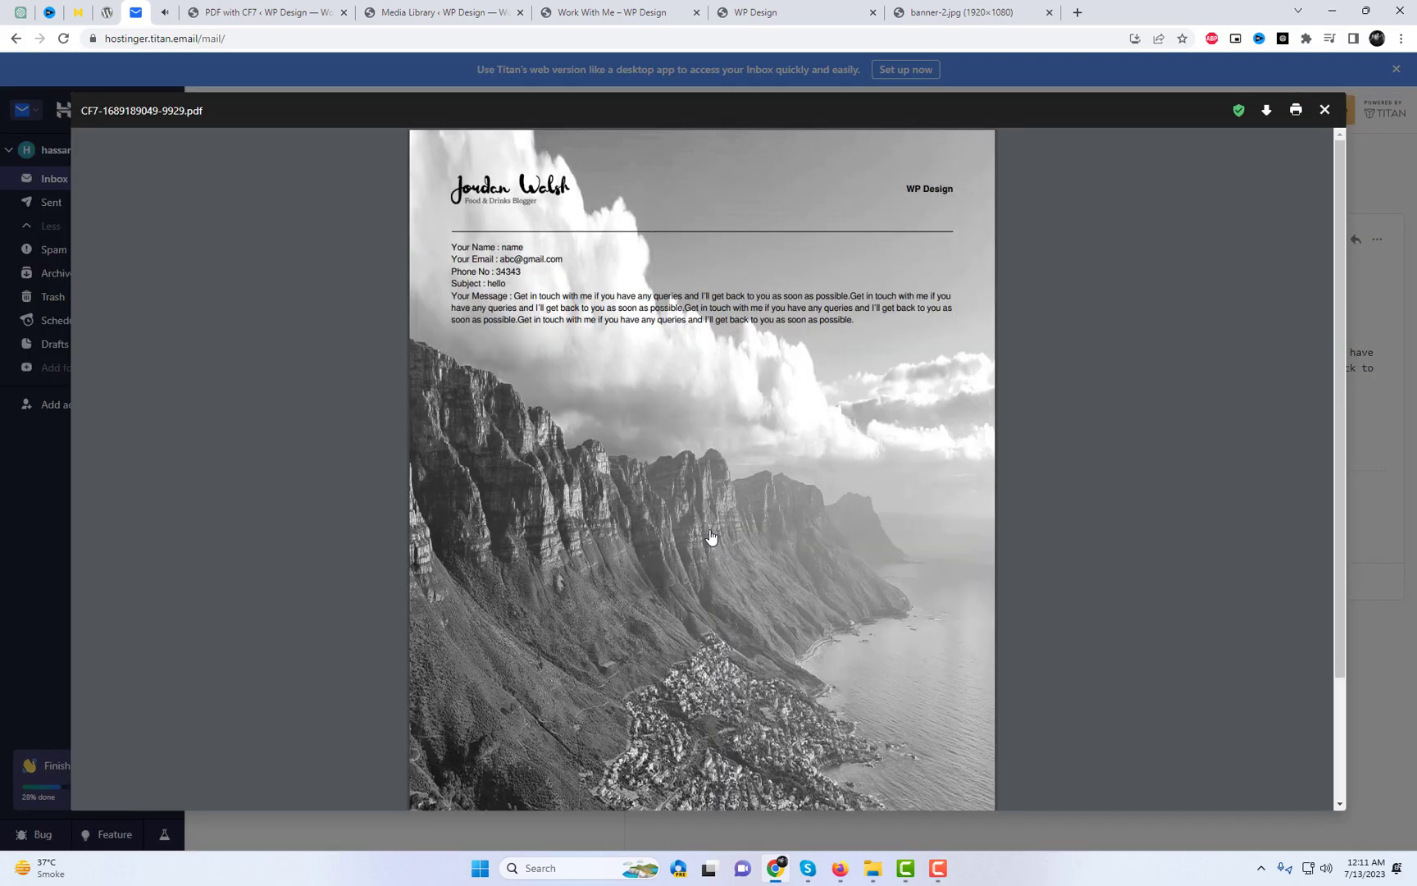
# - Close the PDF attachment preview to return to the 'hello' email
pyautogui.scroll(-2, 578, 393)
pyautogui.scroll(3, 579, 412)
pyautogui.click(1323, 110)
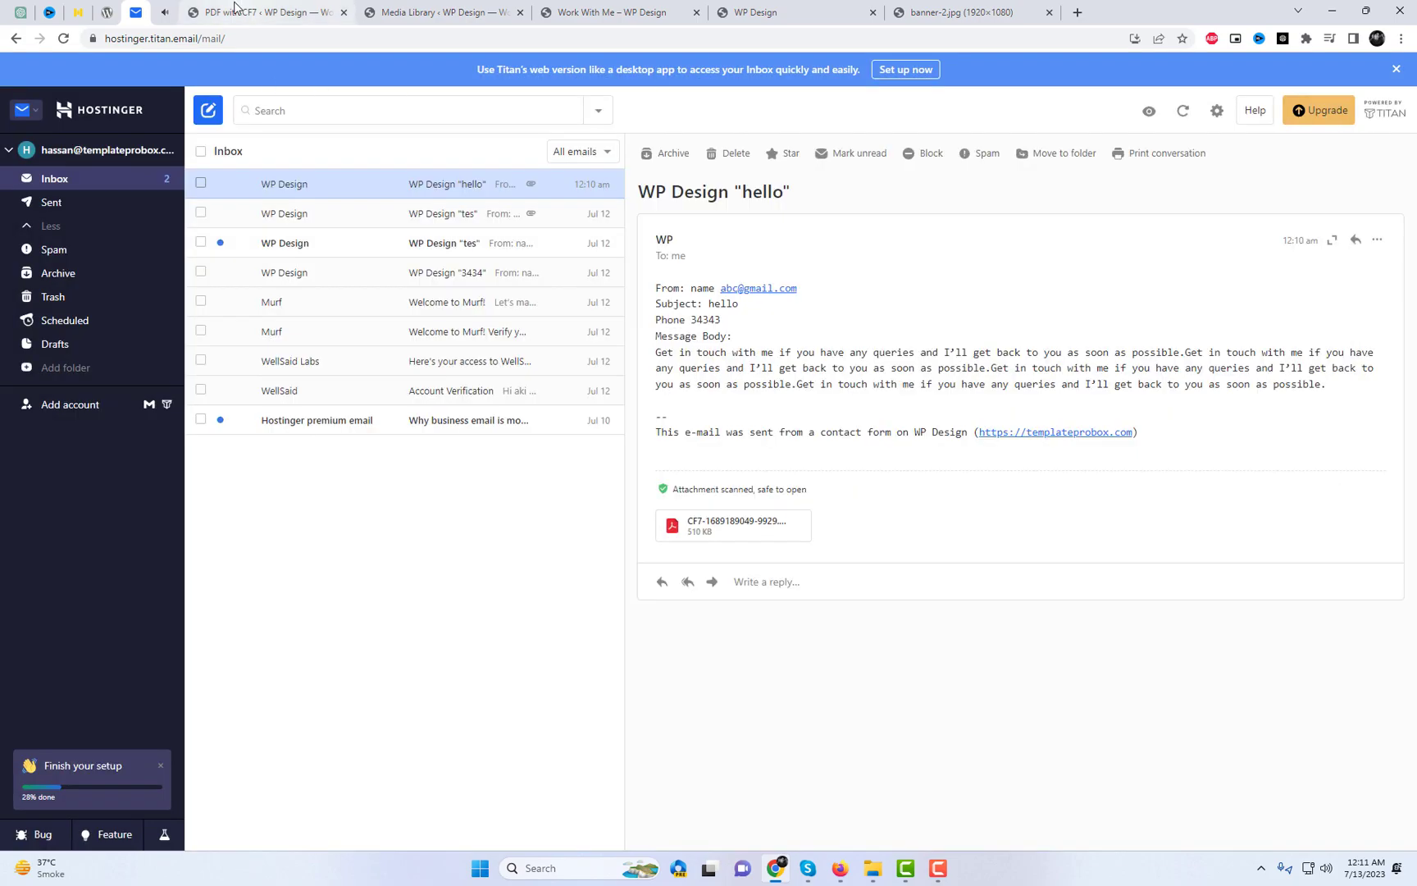
# - Set 'upload pdf or customize pdf' to Yes and delete the currently attached PDF
pyautogui.click(234, 7)
pyautogui.scroll(-2, 601, 503)
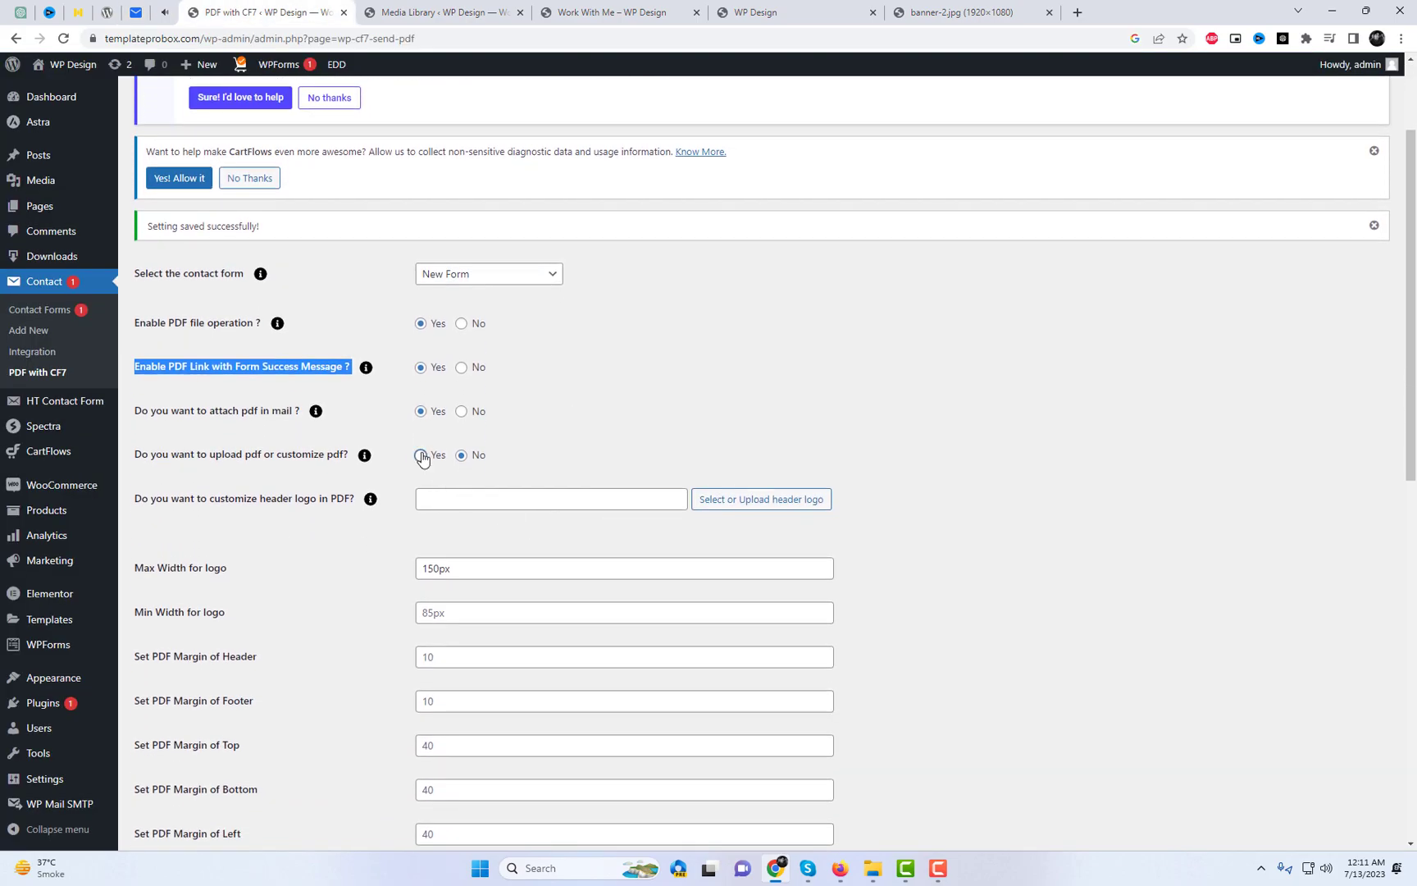
pyautogui.click(420, 456)
pyautogui.click(447, 678)
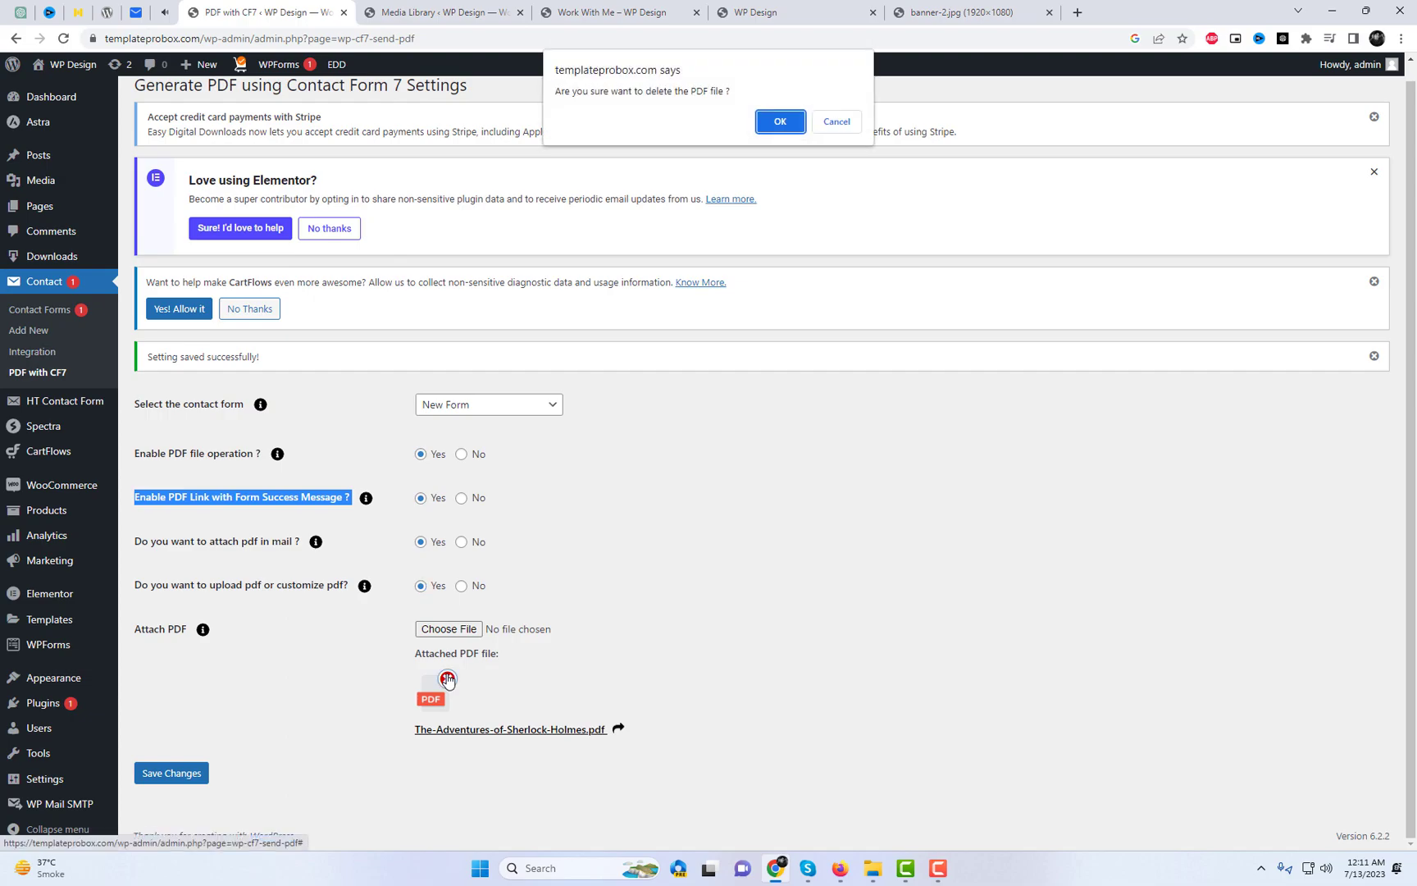
pyautogui.click(781, 113)
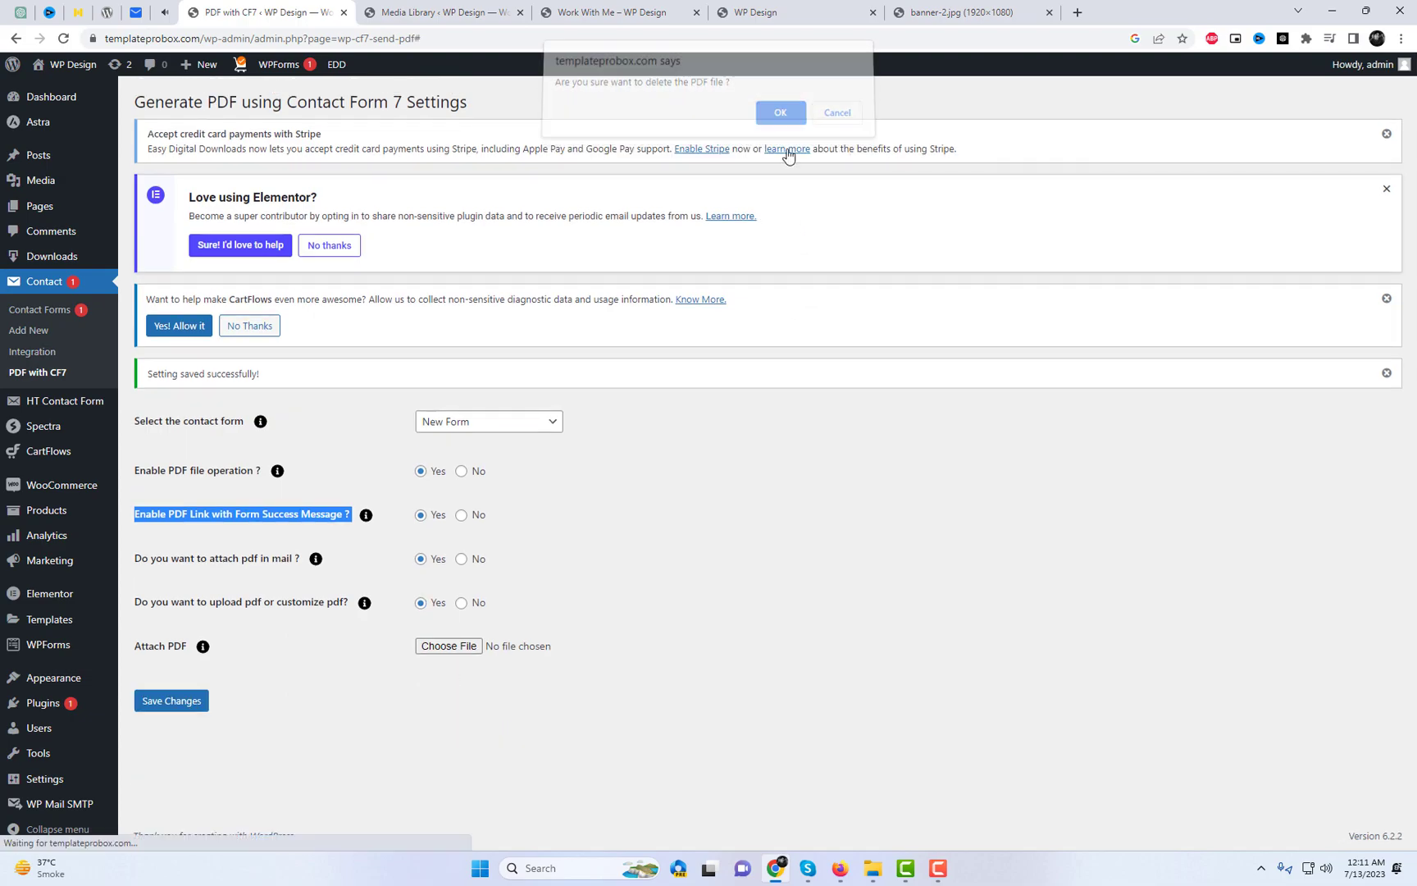
# - Choose The-Adventures-of-Sherlock-Holmes.pdf as the PDF to attach
pyautogui.click(474, 654)
pyautogui.click(202, 121)
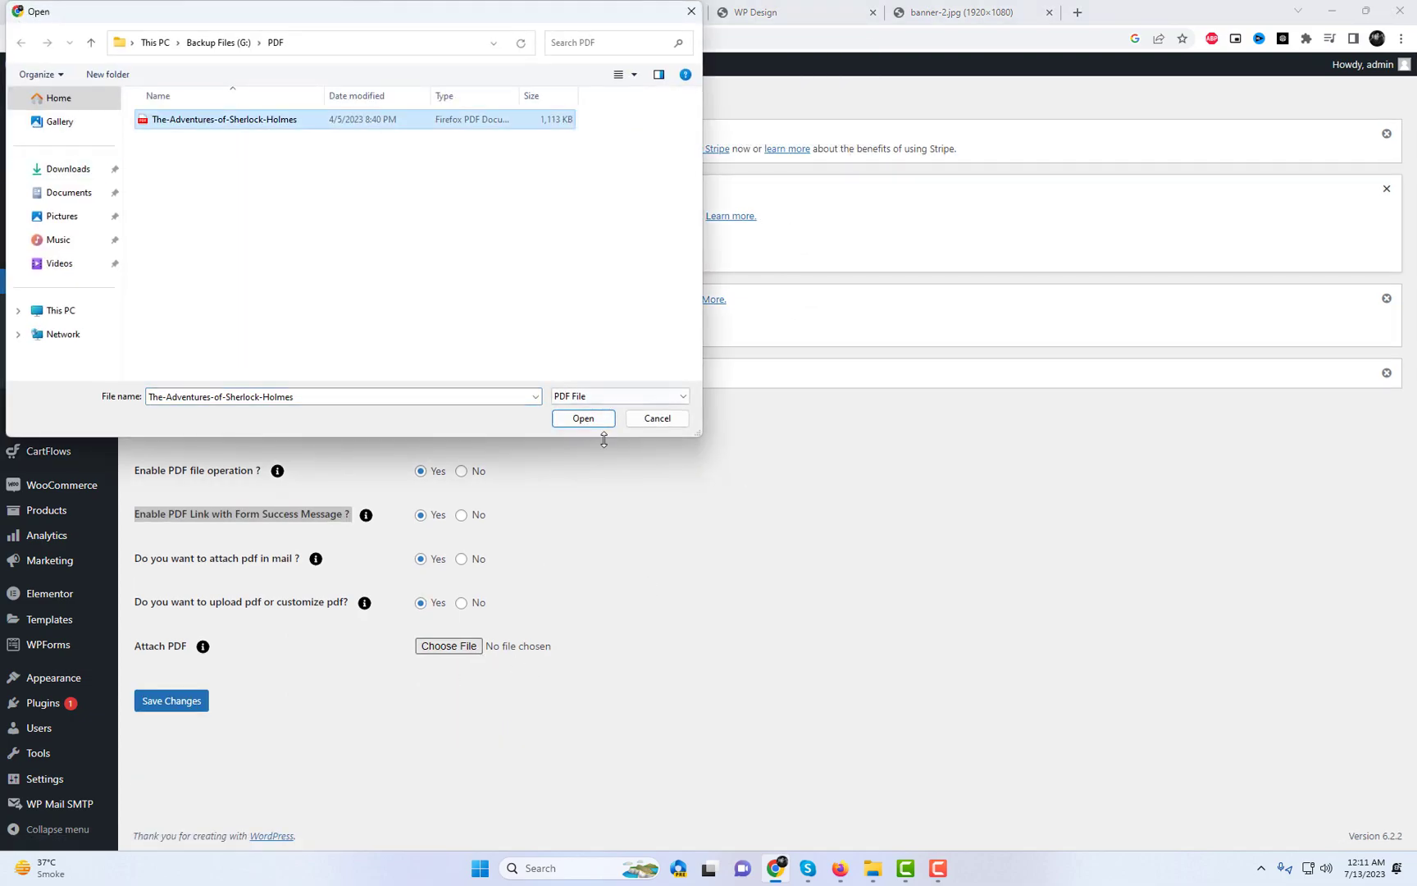
pyautogui.click(585, 420)
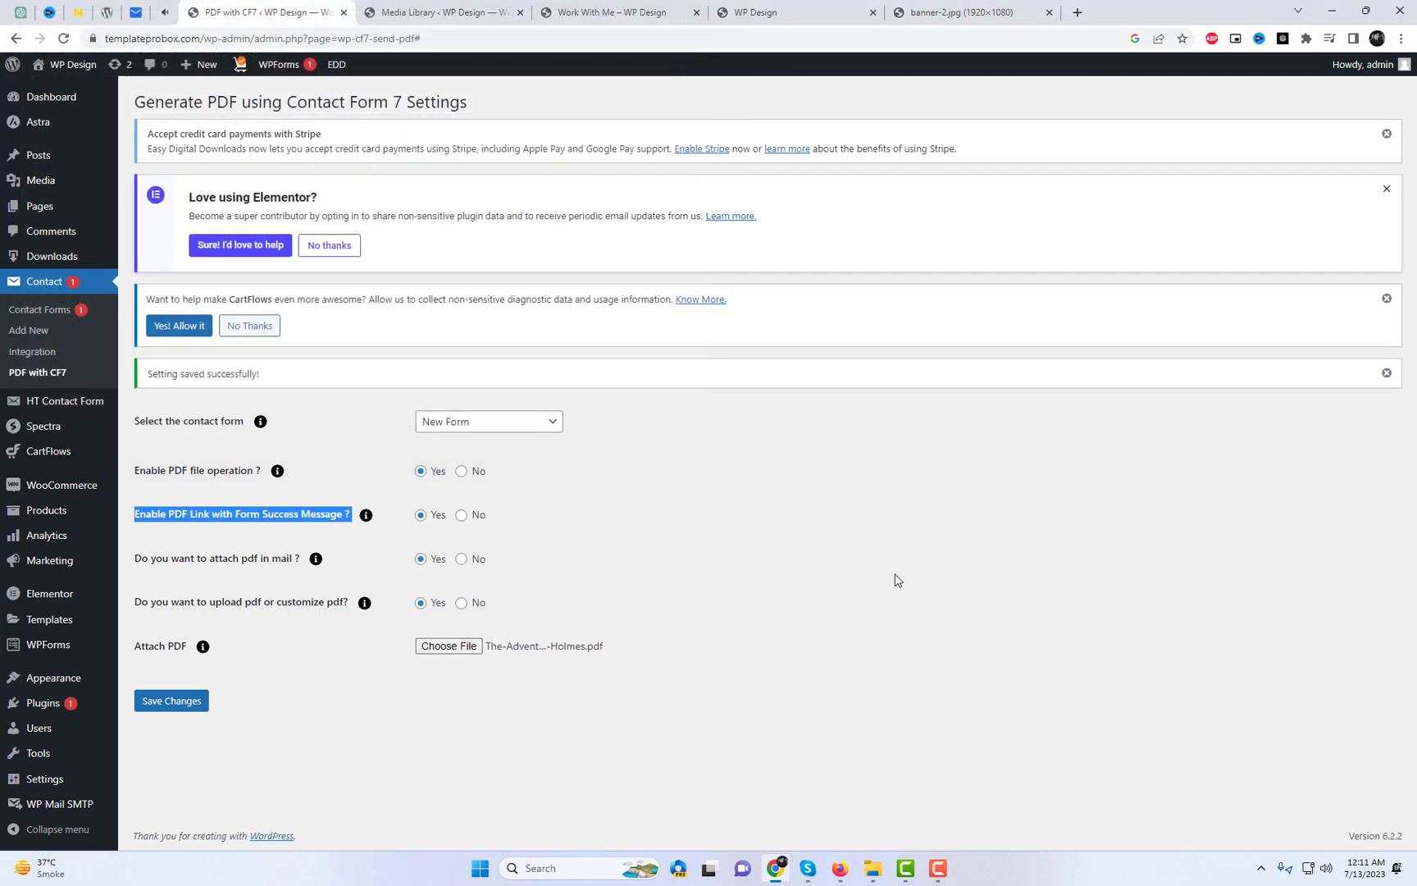
# - Save the upload-PDF settings, then fill the Work With Me form's name and e-mail from saved suggestions
pyautogui.click(176, 702)
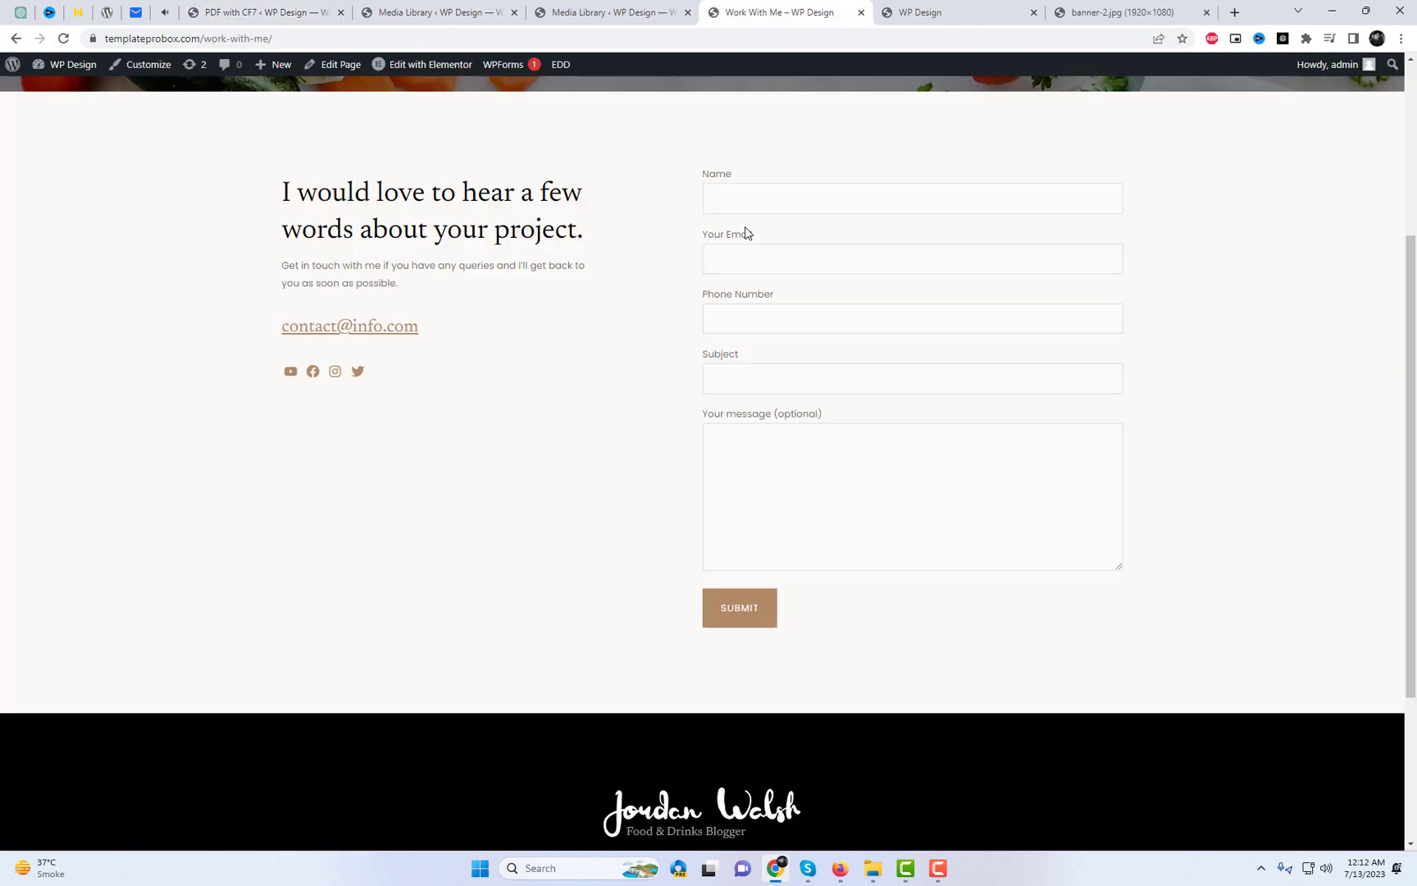
pyautogui.click(749, 202)
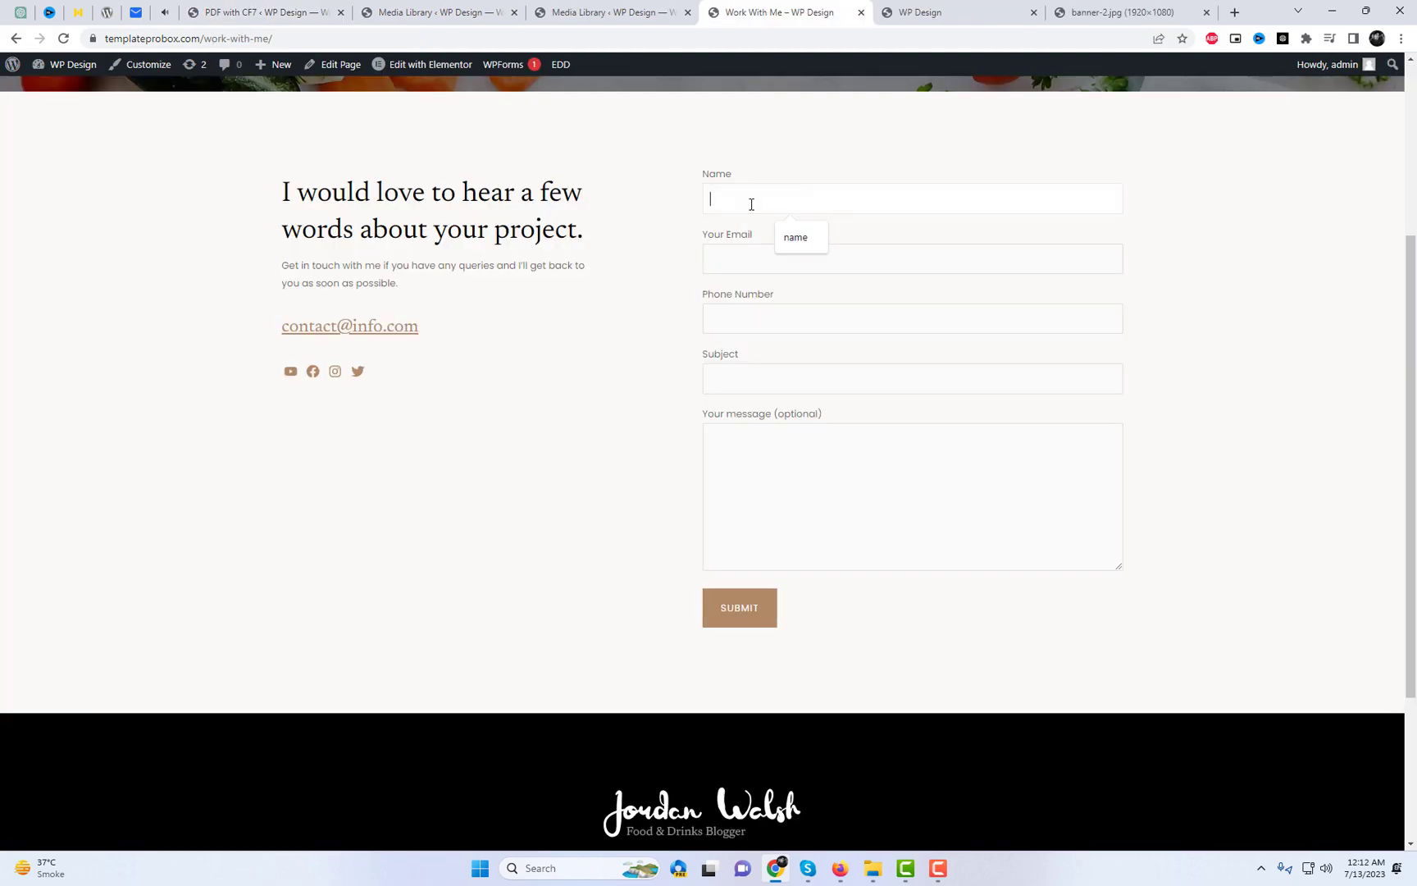
pyautogui.click(805, 242)
pyautogui.click(712, 257)
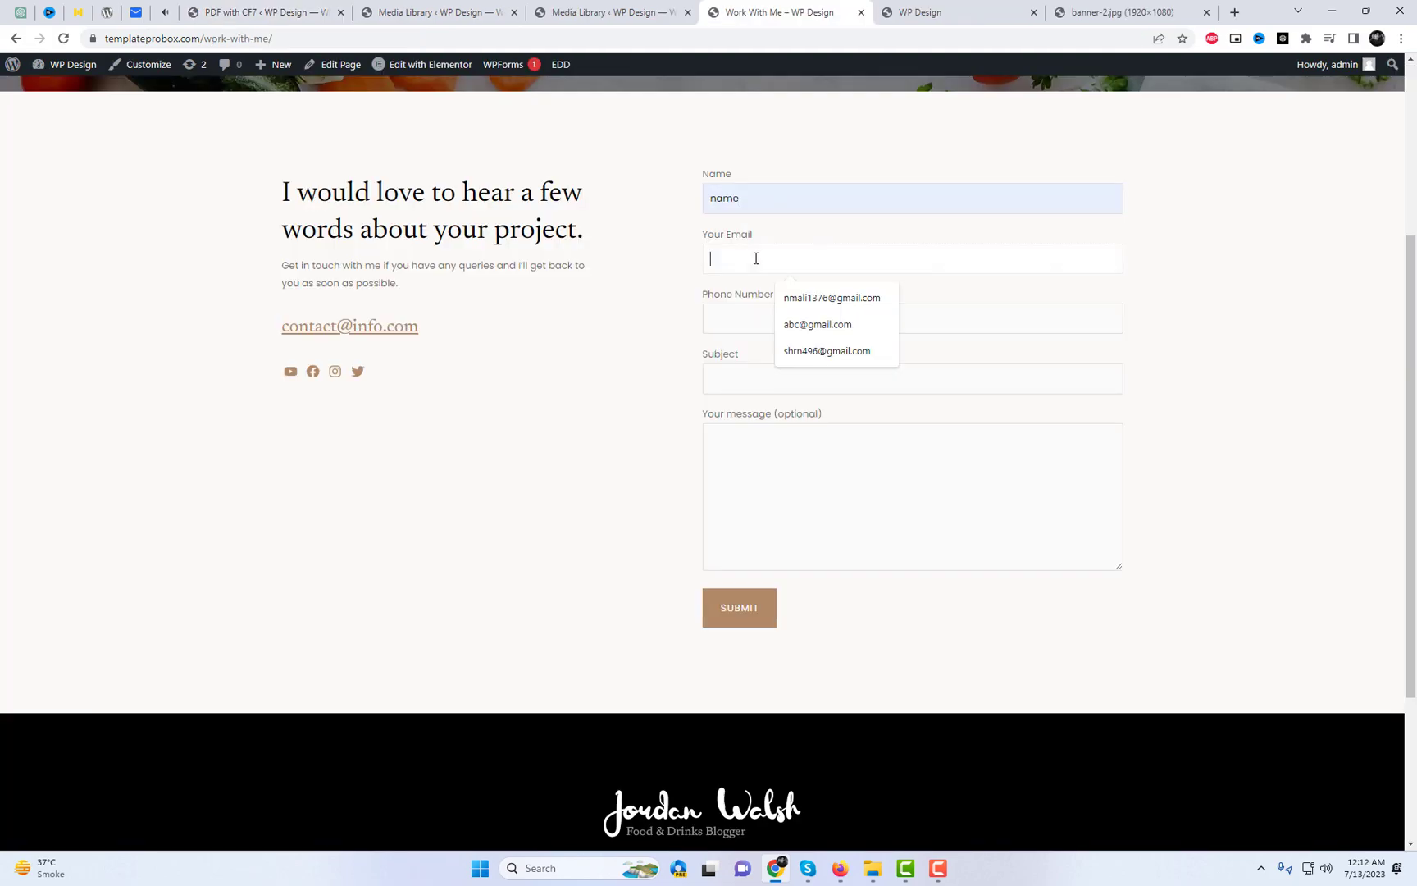
pyautogui.click(805, 324)
# - Enter a test phone number, the saved subject and a message, then submit the form
pyautogui.click(734, 320)
pyautogui.write('34343')
pyautogui.click(723, 381)
pyautogui.click(791, 422)
pyautogui.click(760, 449)
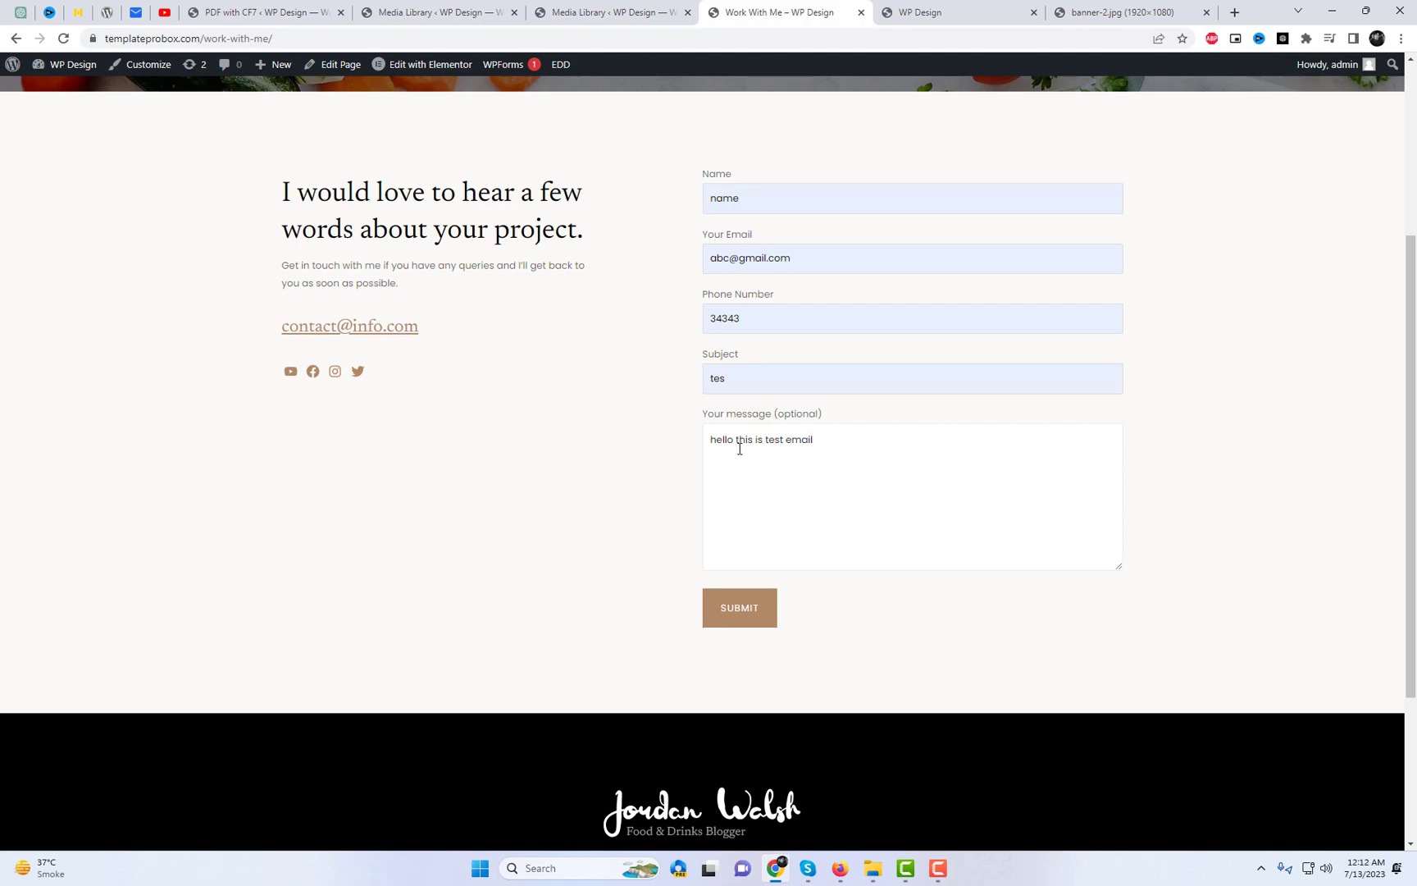
pyautogui.click(752, 617)
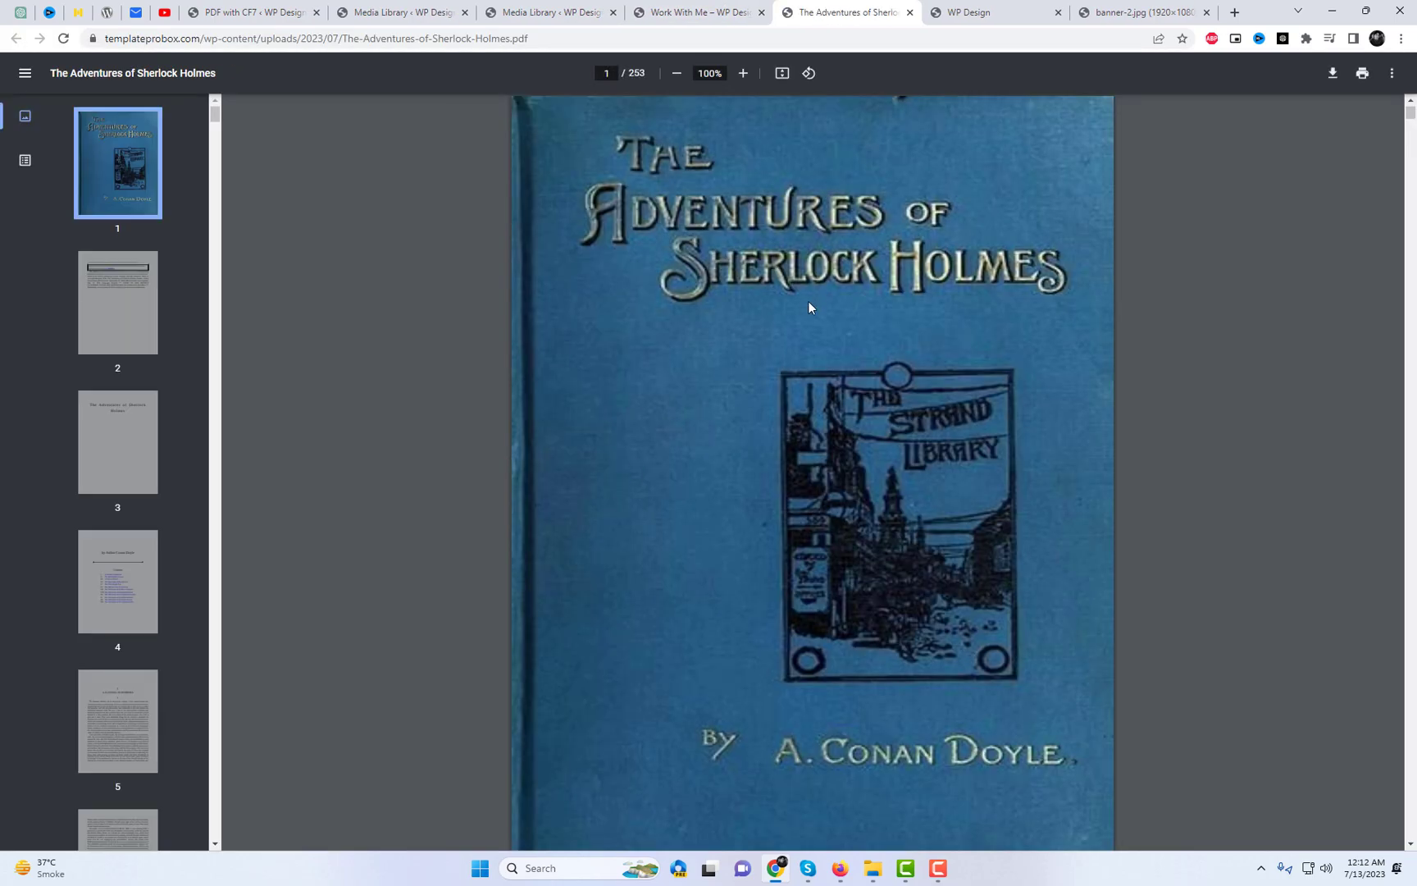
# - Scroll the Sherlock Holmes PDF's contents and jump to The Boscombe Valley Mystery
pyautogui.scroll(-10, 809, 308)
pyautogui.scroll(-15, 835, 429)
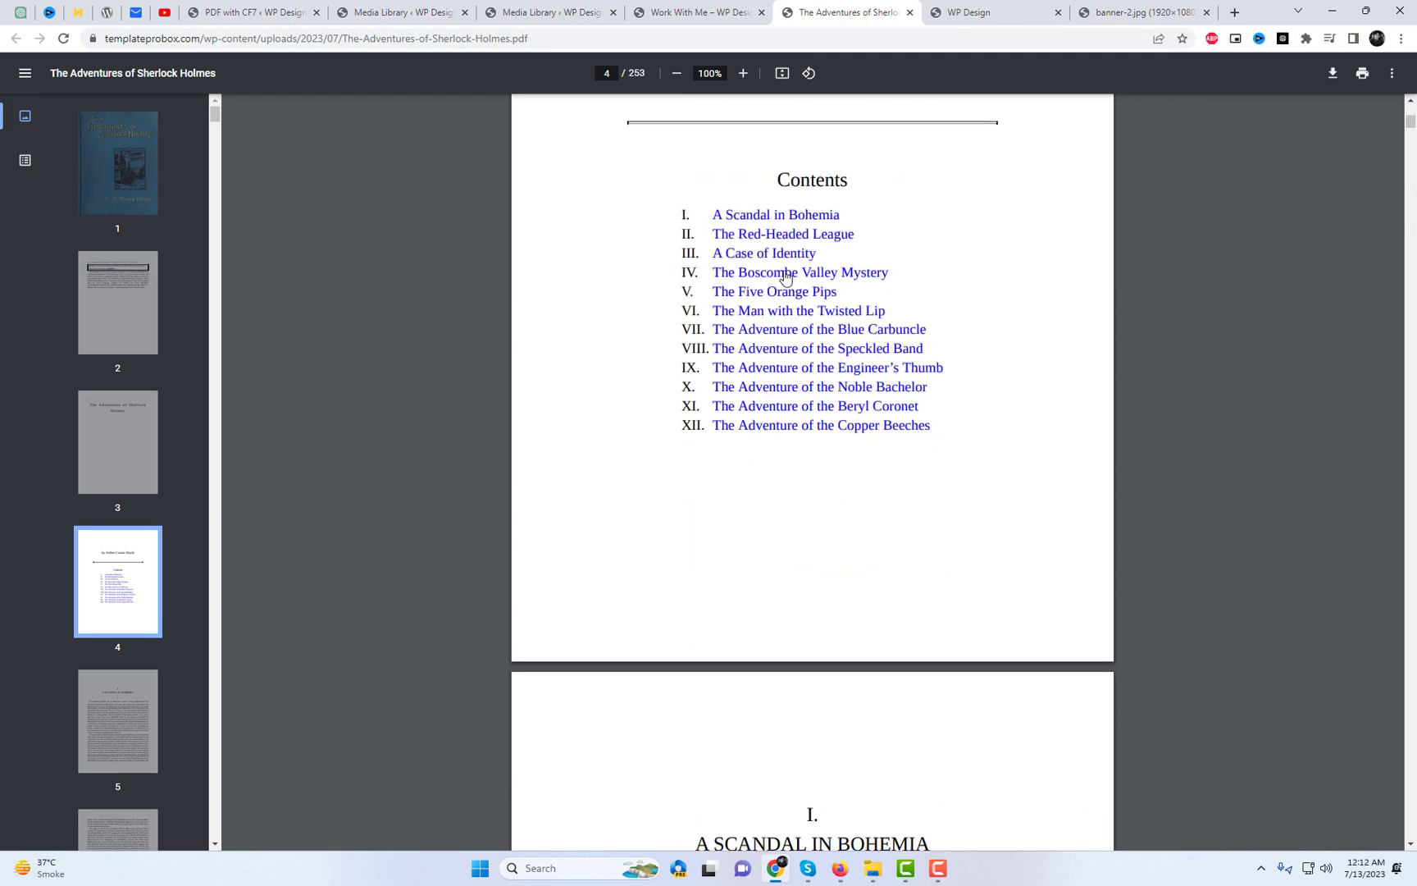
pyautogui.click(781, 273)
# - Check the attached PDF's file name in the CF7 settings, then reload the Work With Me page
pyautogui.click(246, 12)
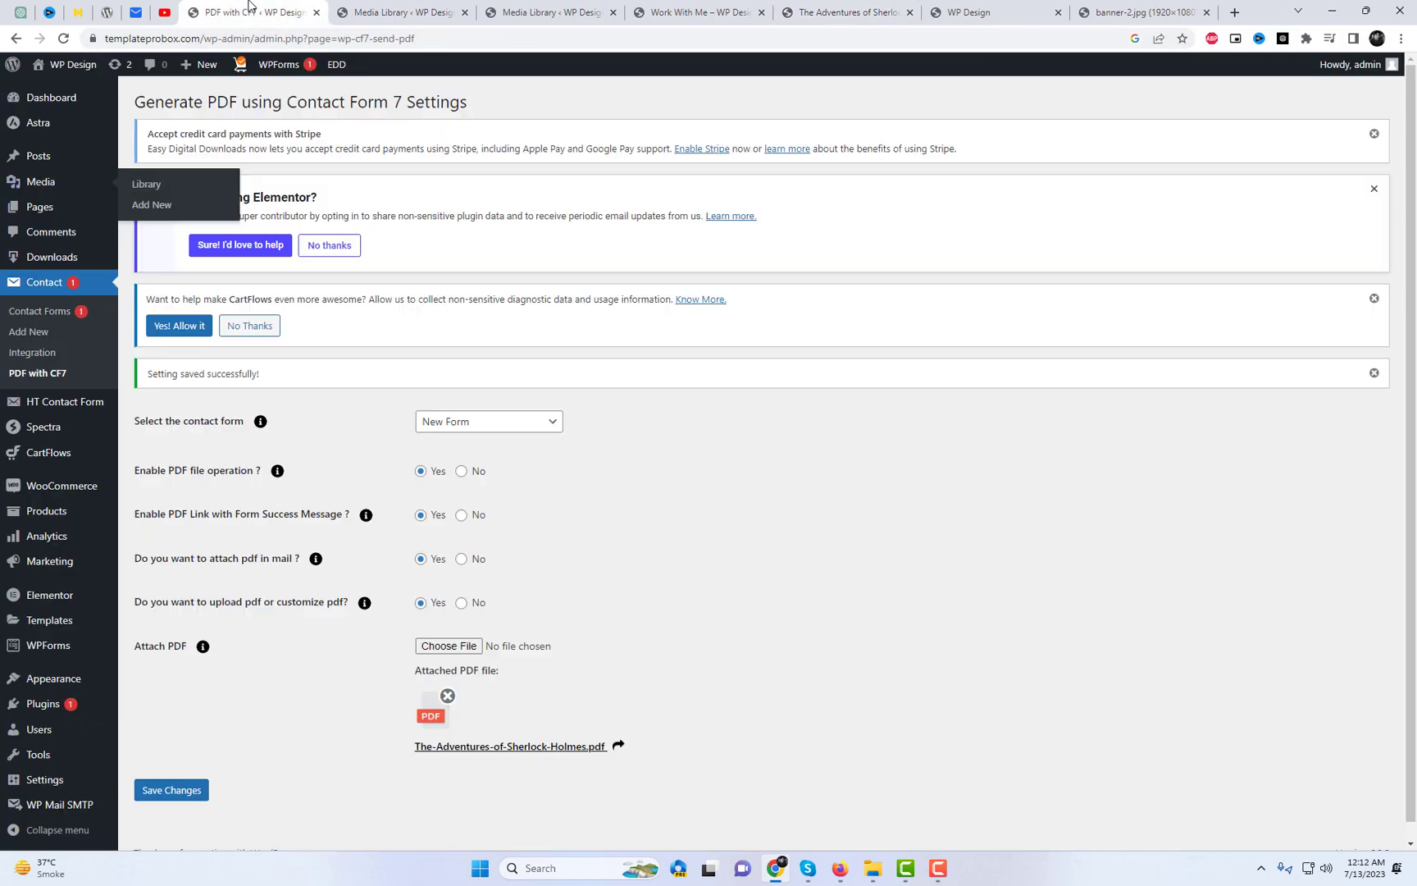
pyautogui.scroll(-1, 525, 632)
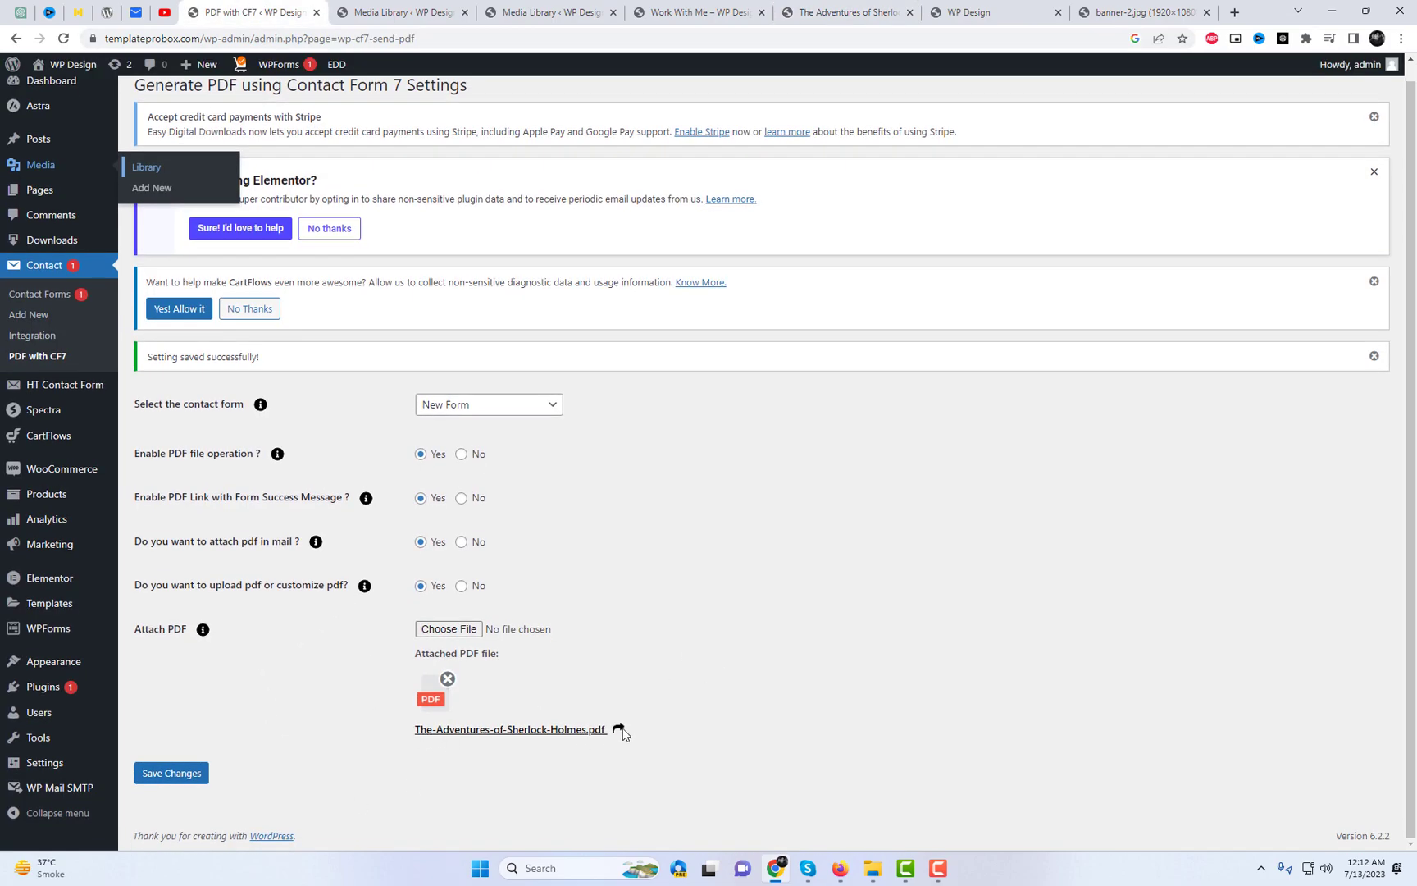
pyautogui.moveTo(620, 733); pyautogui.dragTo(409, 744)
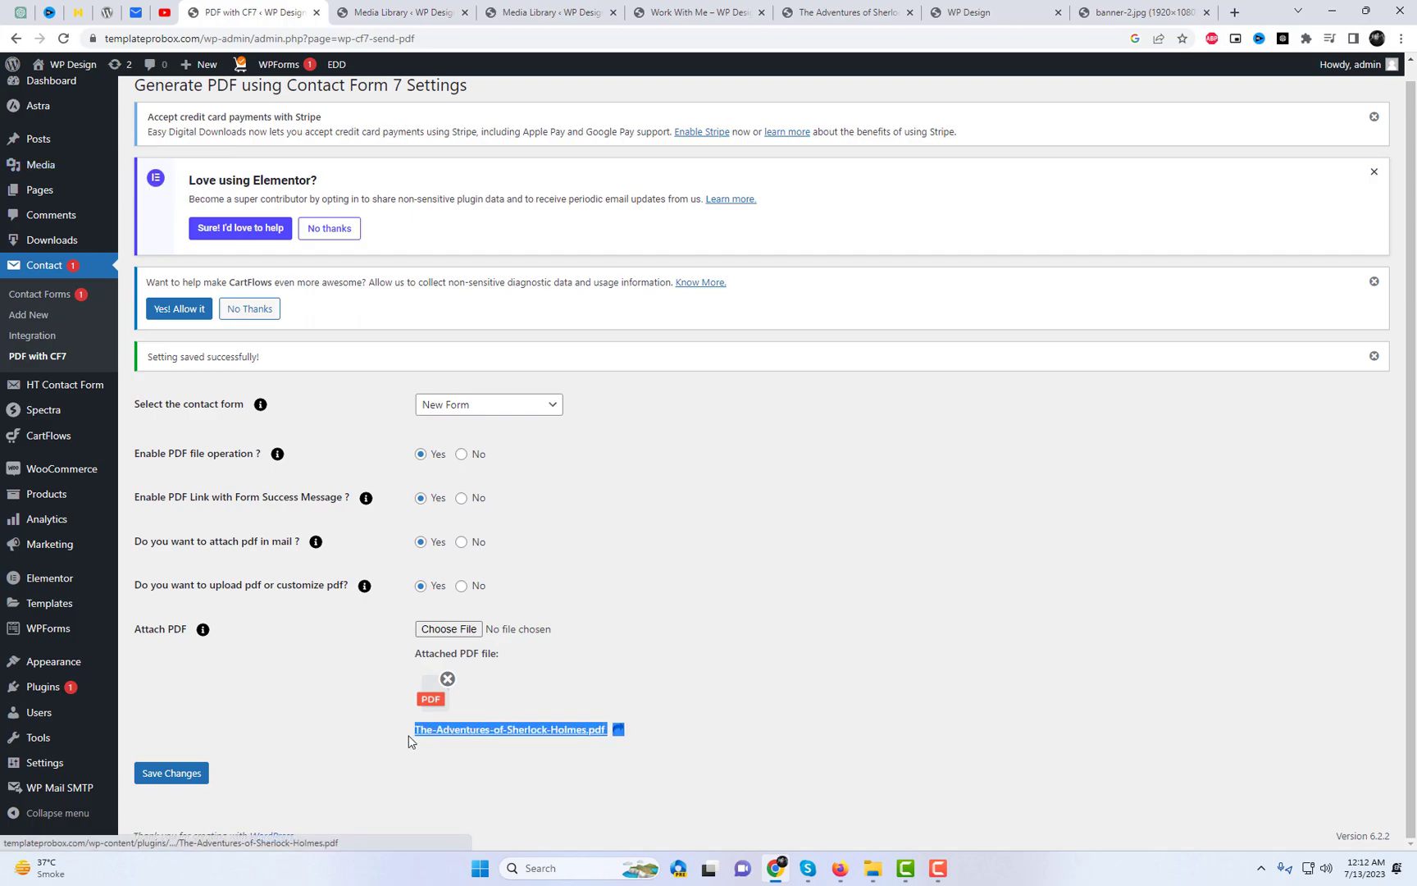
pyautogui.click(669, 12)
pyautogui.press('F5')
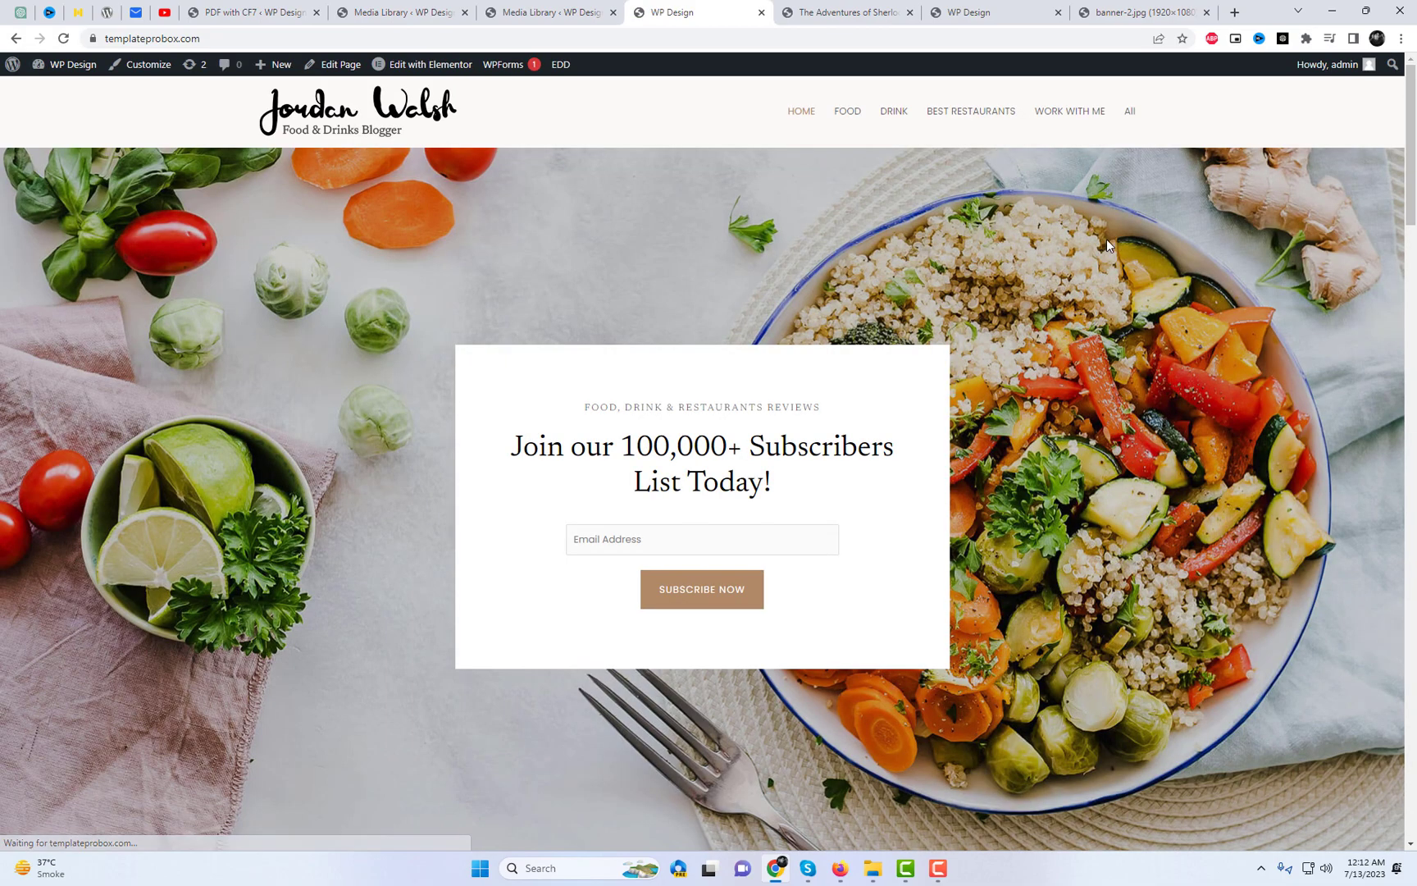
# - Scroll the WP Design home page down toward the footer and back up toward the subscribe box
pyautogui.scroll(-3, 1108, 243)
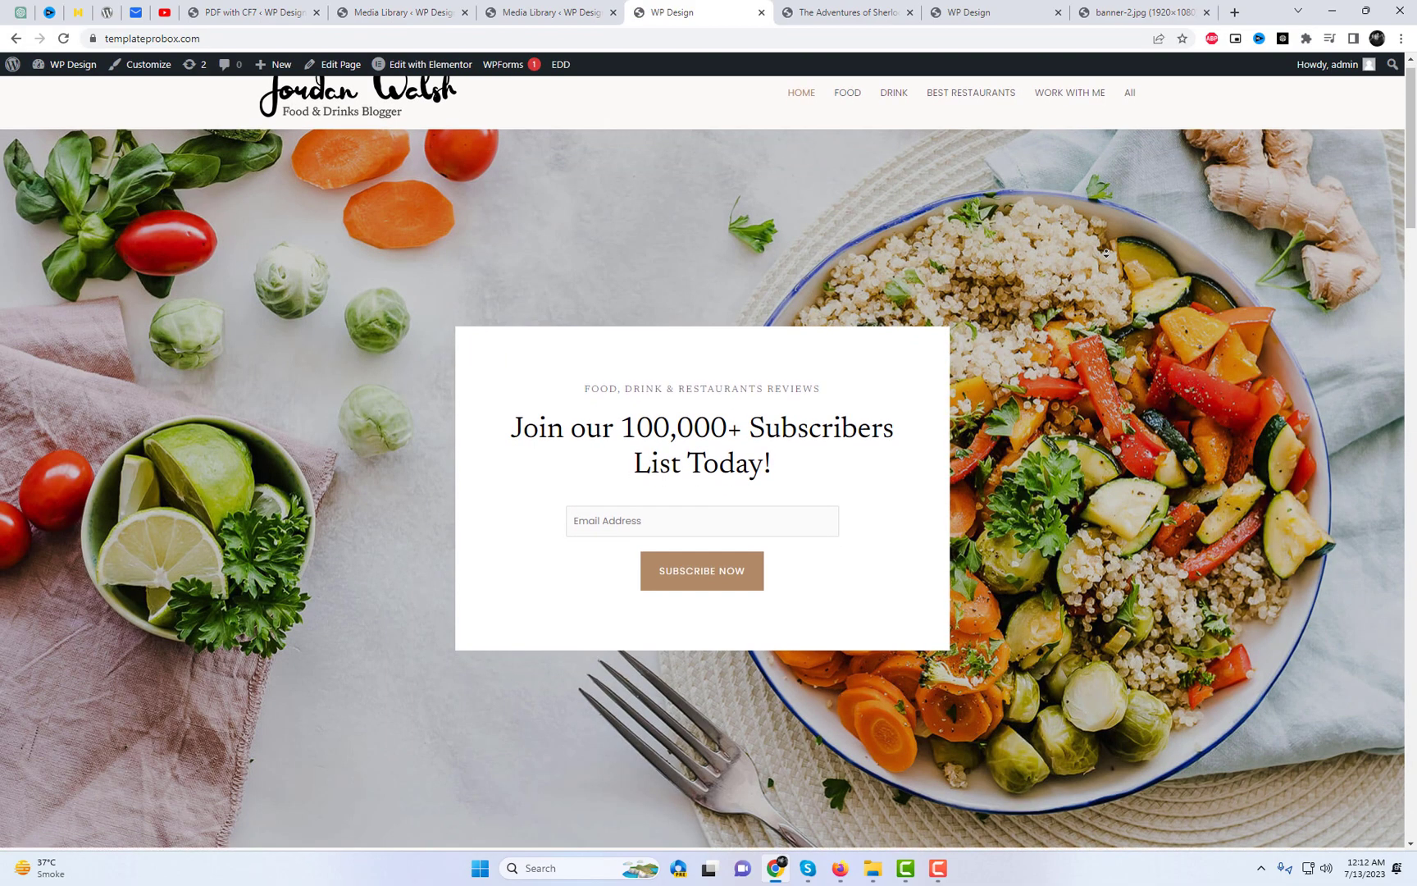
pyautogui.scroll(-14, 1120, 279)
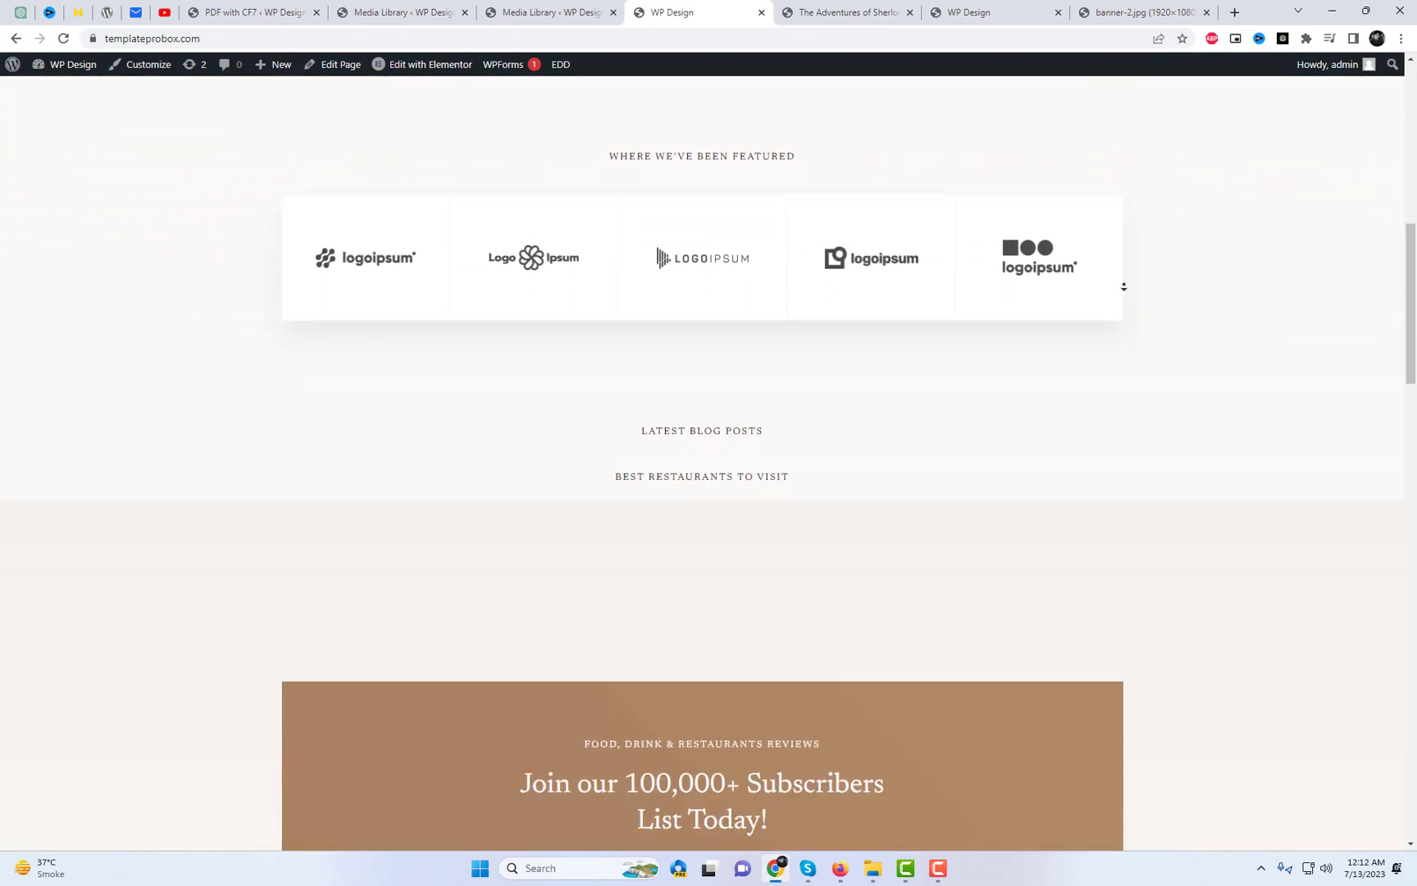
pyautogui.scroll(-10, 1126, 349)
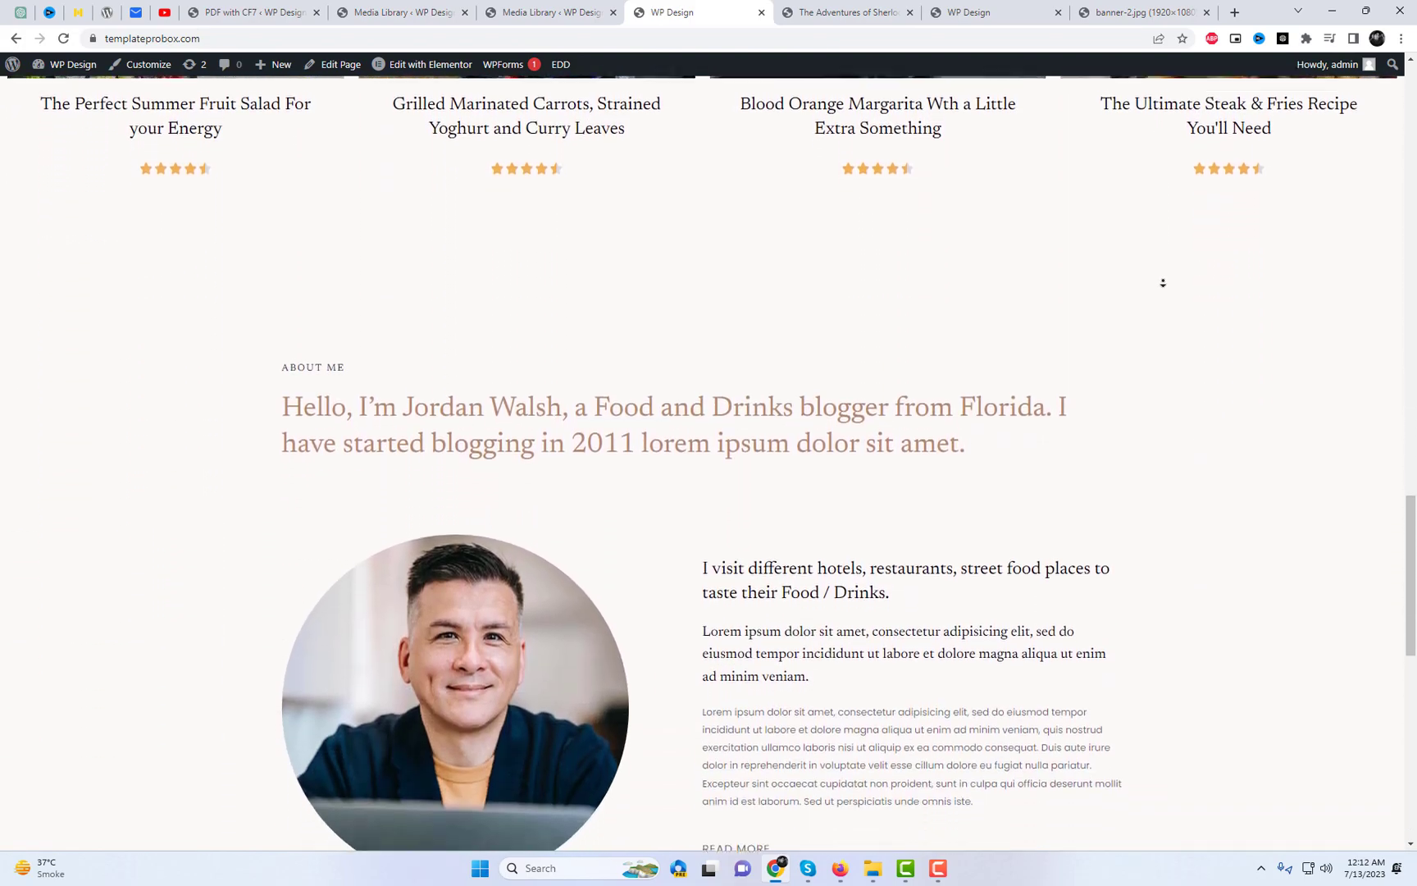
pyautogui.scroll(-5, 1163, 283)
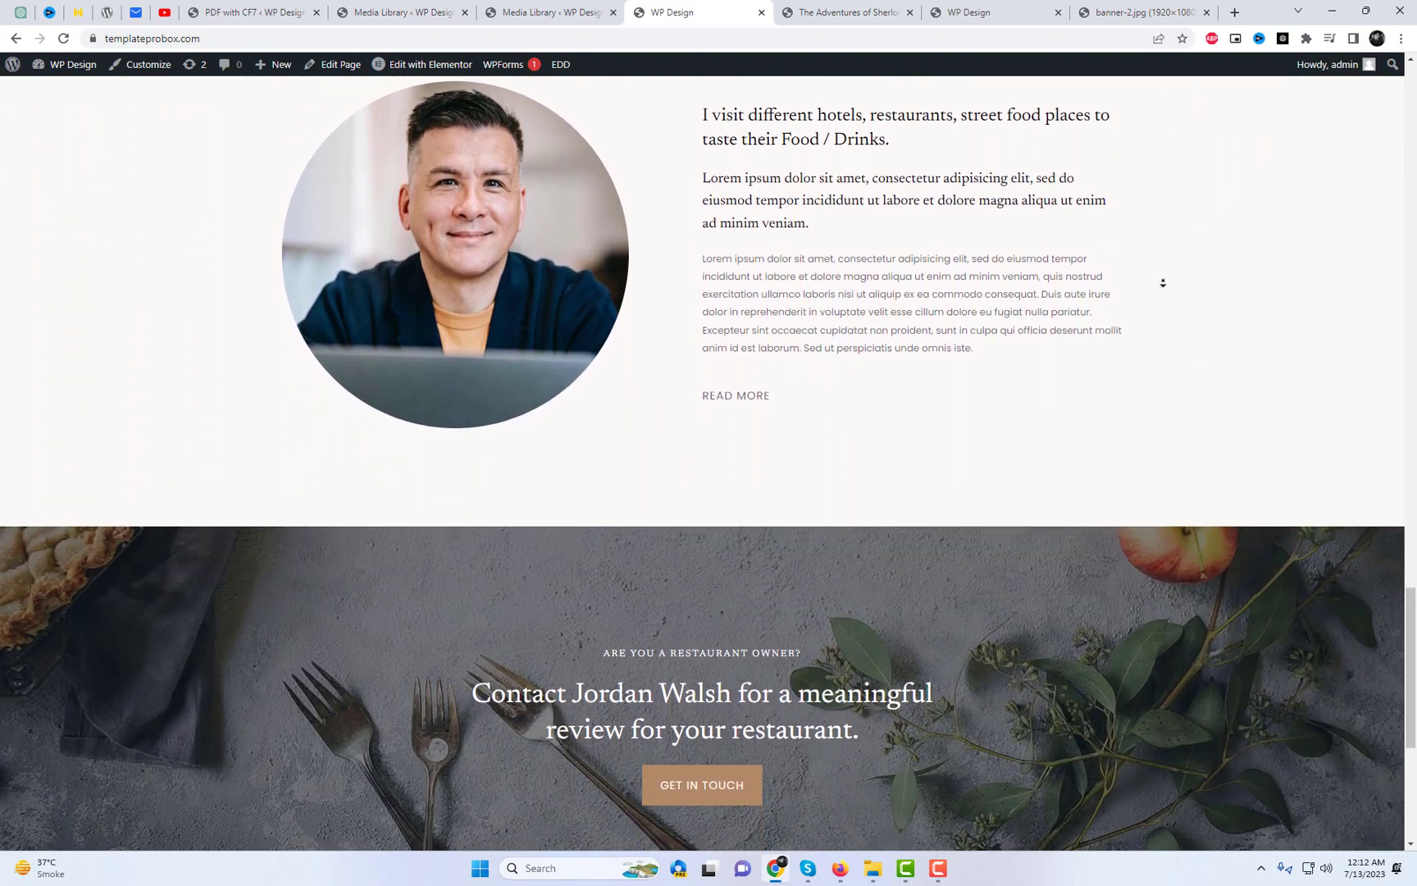
pyautogui.scroll(-4, 1163, 283)
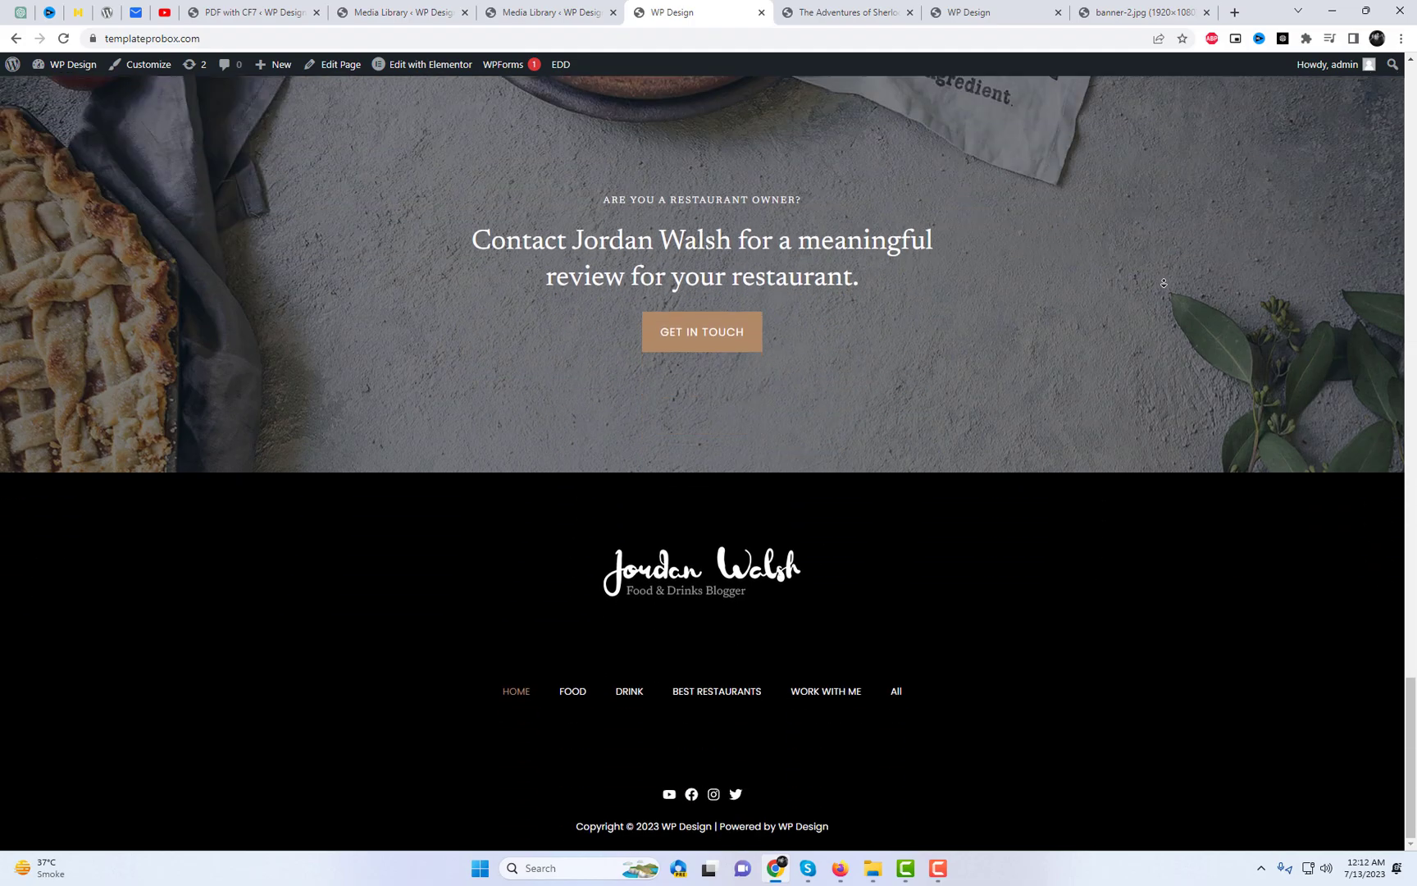
pyautogui.scroll(20, 1164, 281)
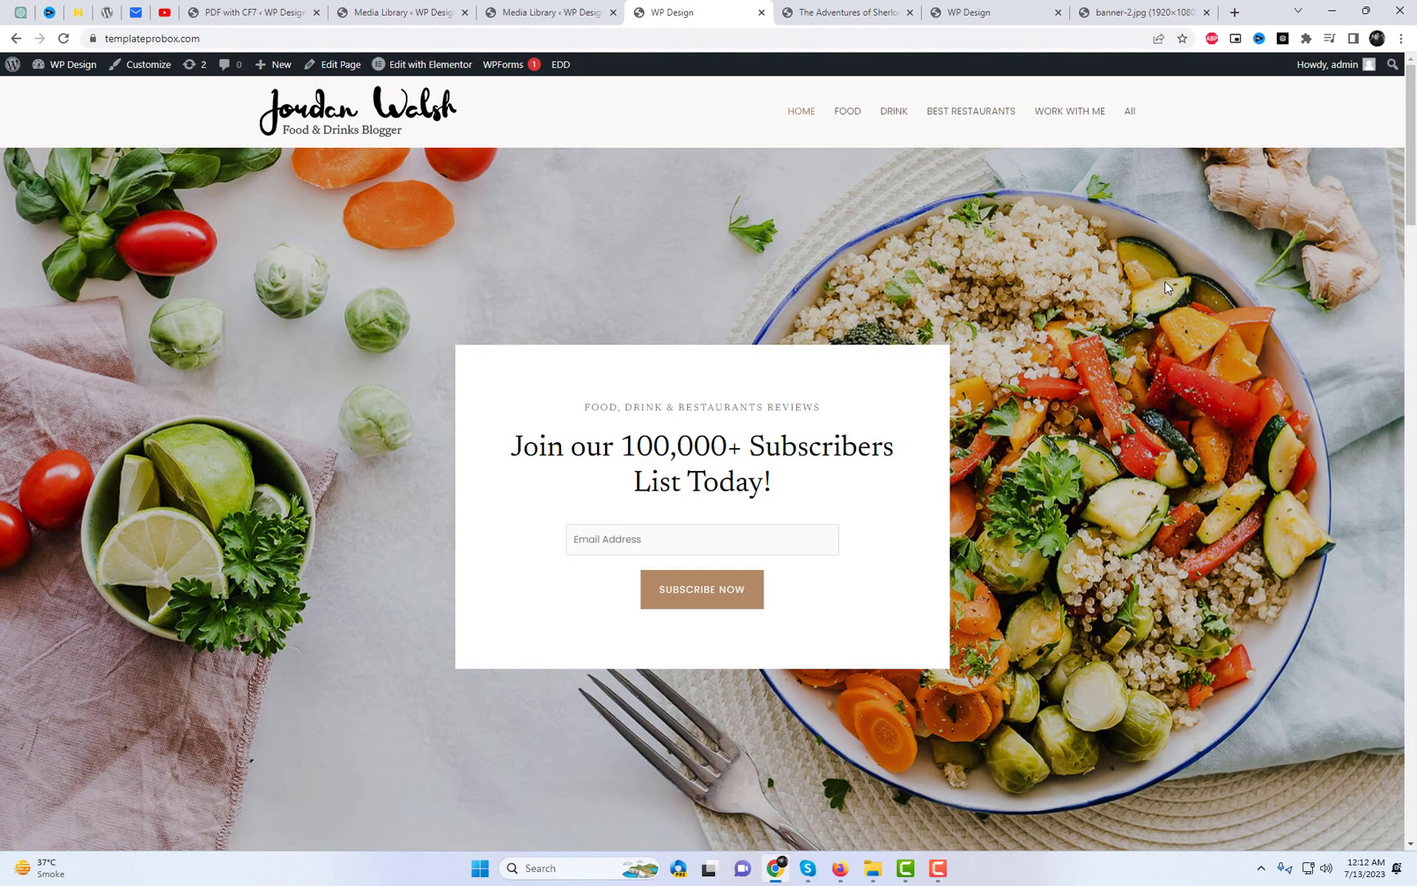